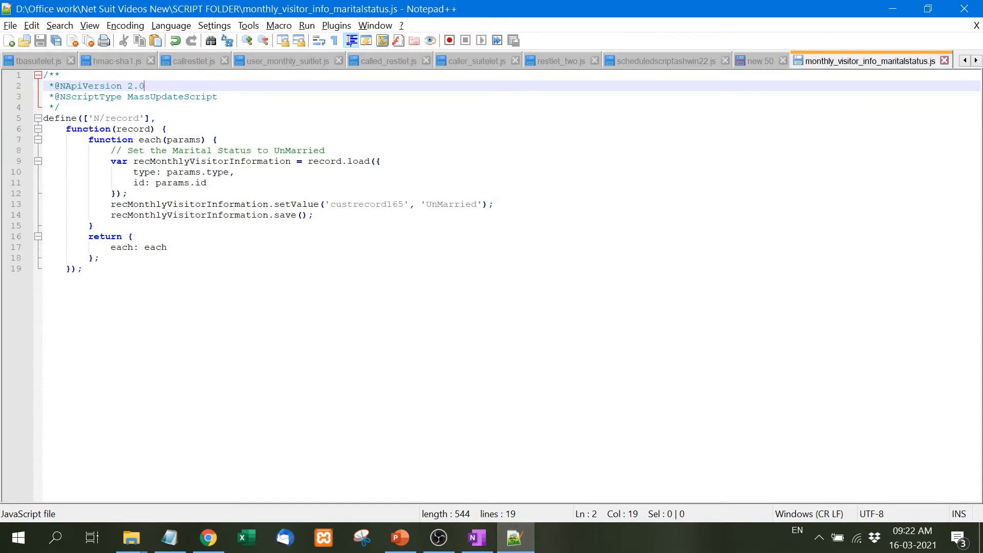
Review the mass update script's header, record module, each function, record loading and the setValue arguments for the marital status field.
key(ctrl+End)
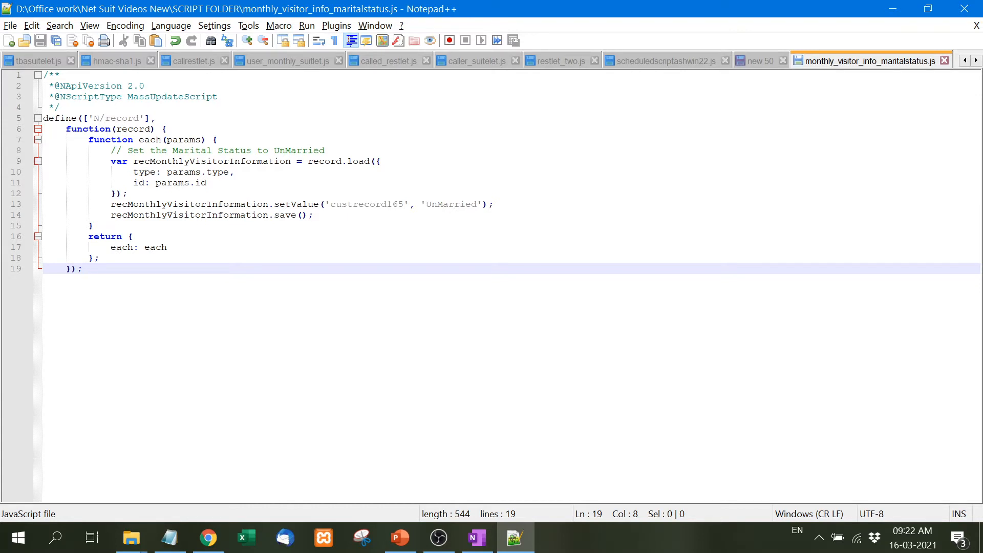
click(144, 86)
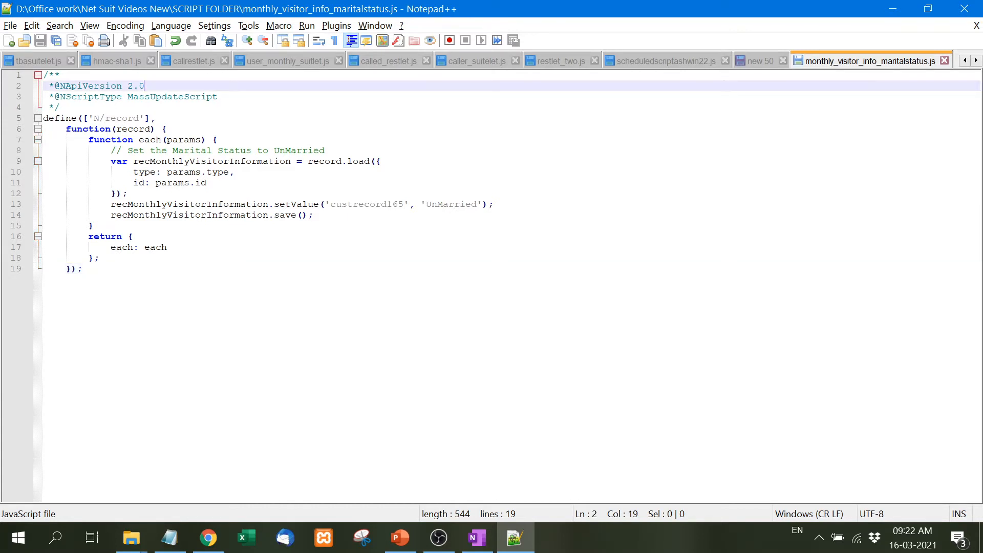
click(218, 96)
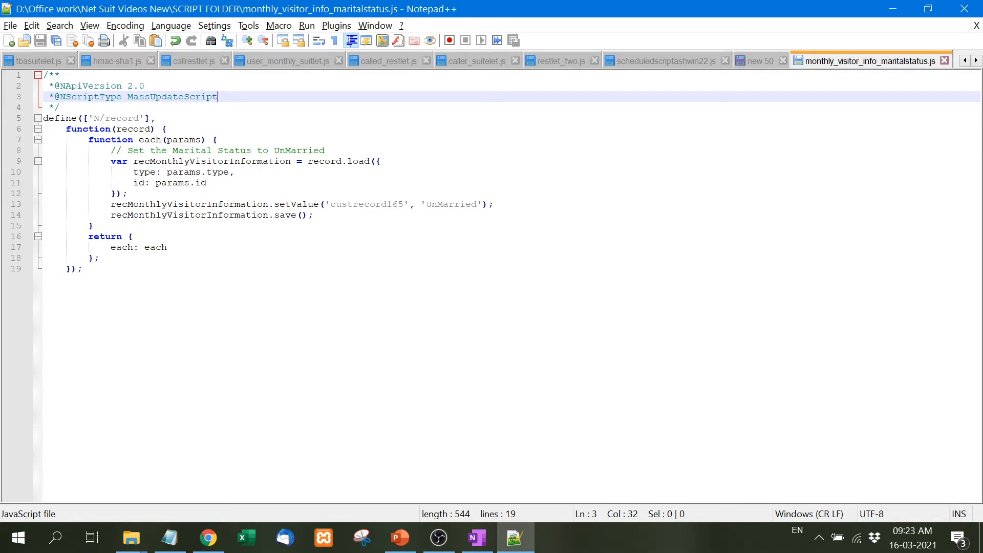
double_click(132, 129)
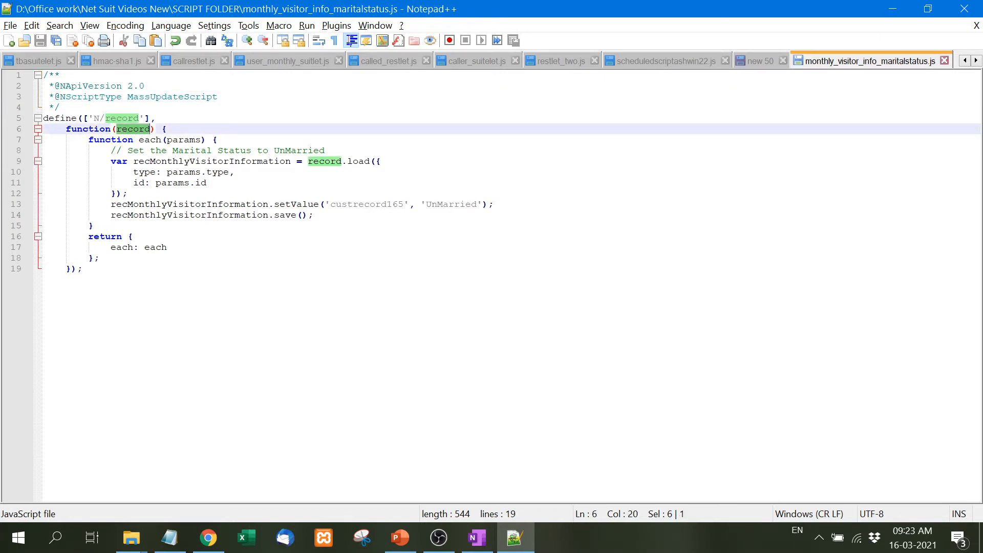
double_click(153, 141)
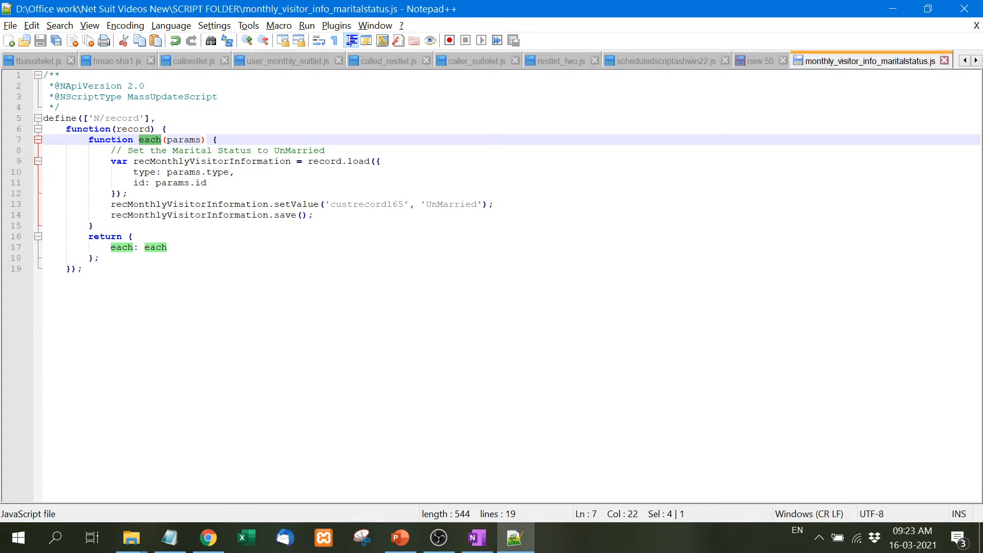
double_click(157, 162)
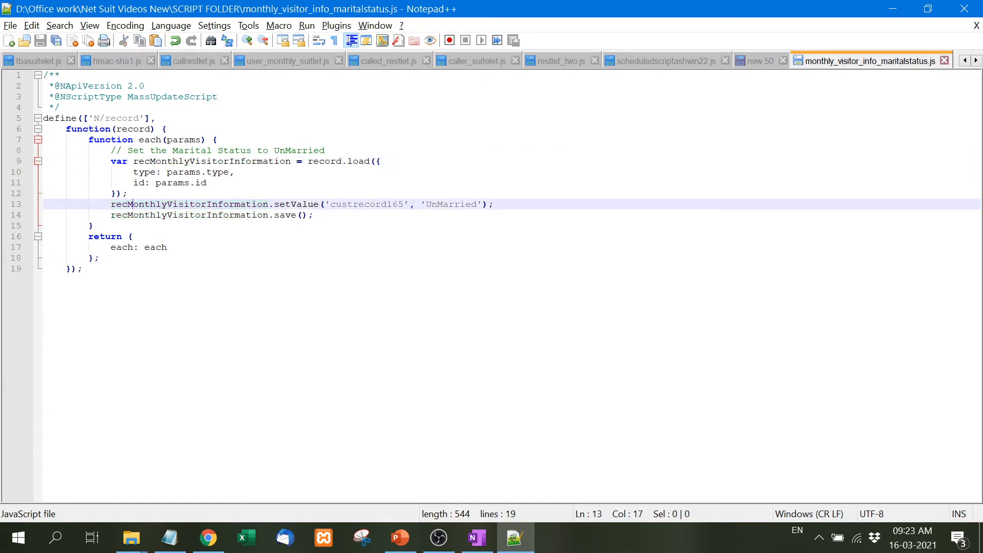
double_click(134, 206)
double_click(292, 205)
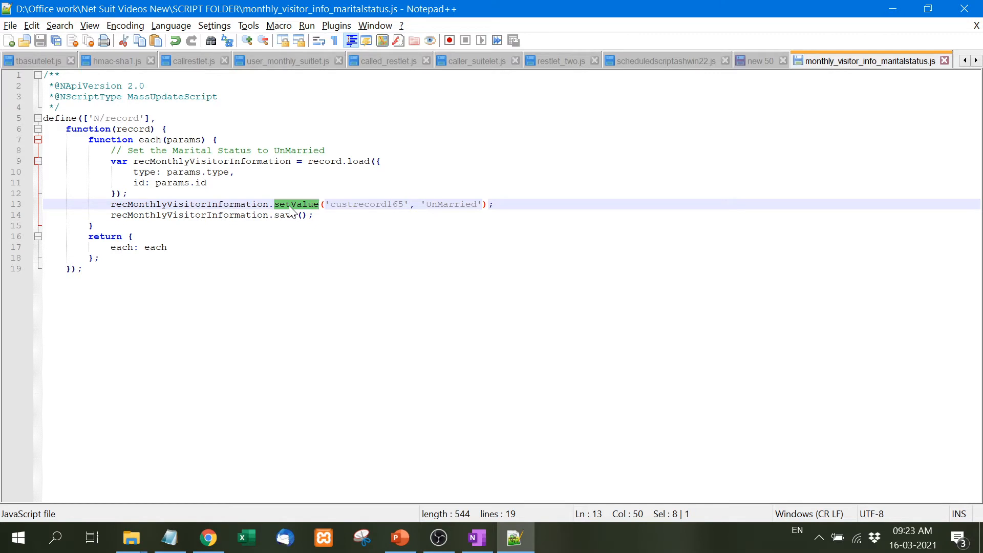
double_click(369, 205)
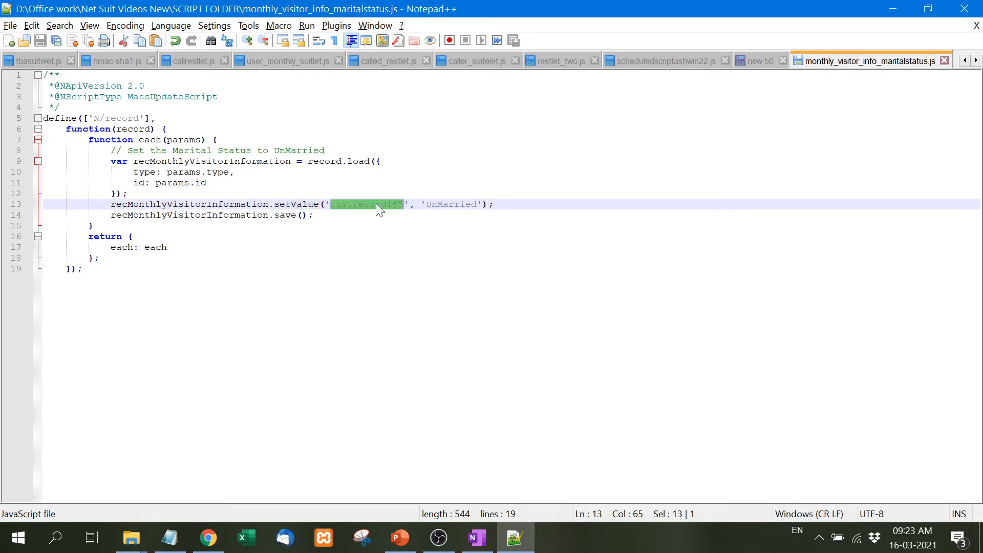
double_click(446, 205)
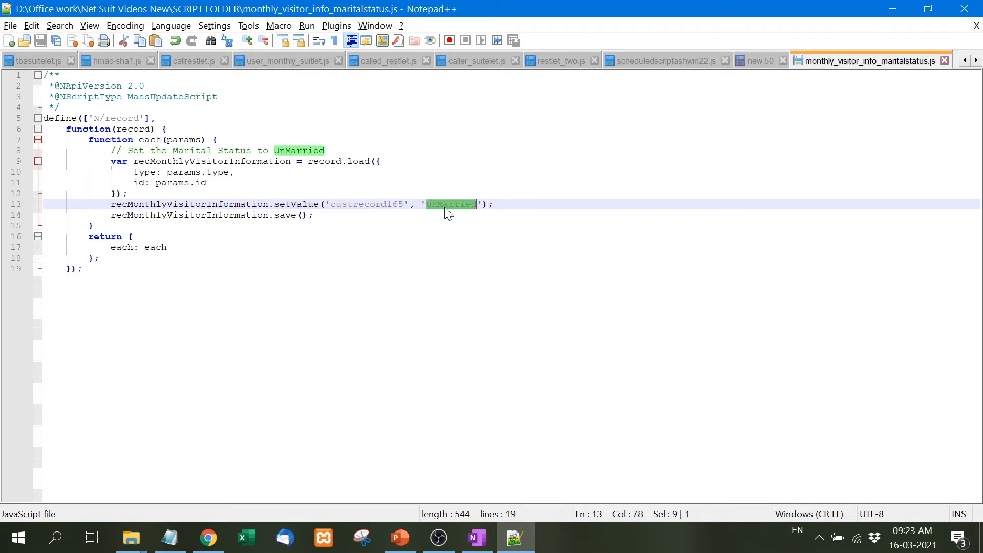
double_click(388, 203)
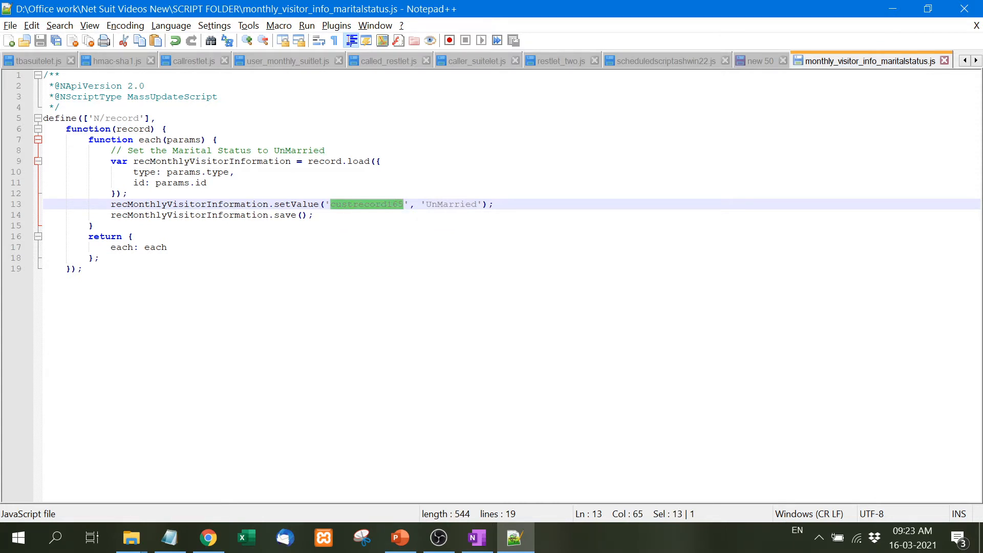
Switch to NetSuite in Chrome and check the Marital Status field's ID on the Monthly Visitors Information record type and the values in its list.
click(209, 537)
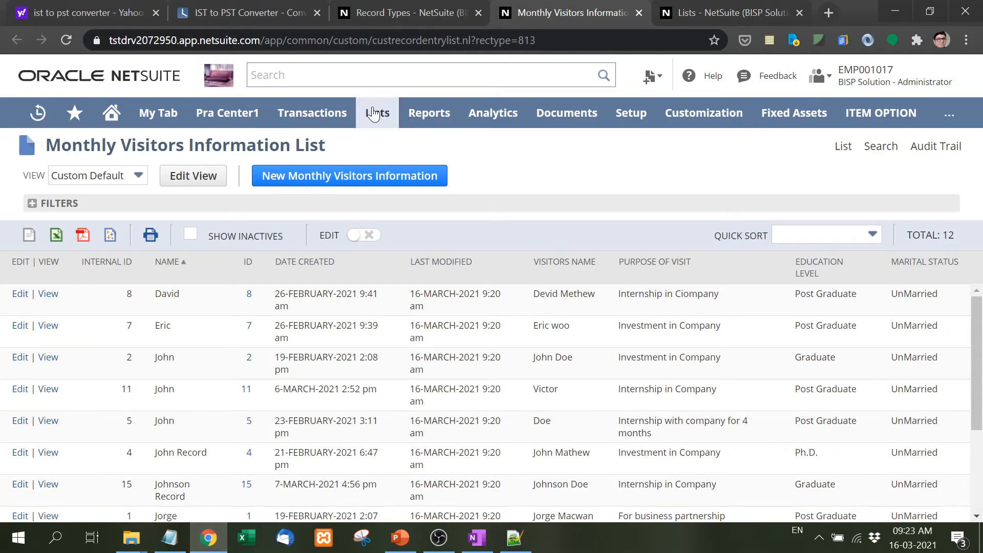
click(411, 13)
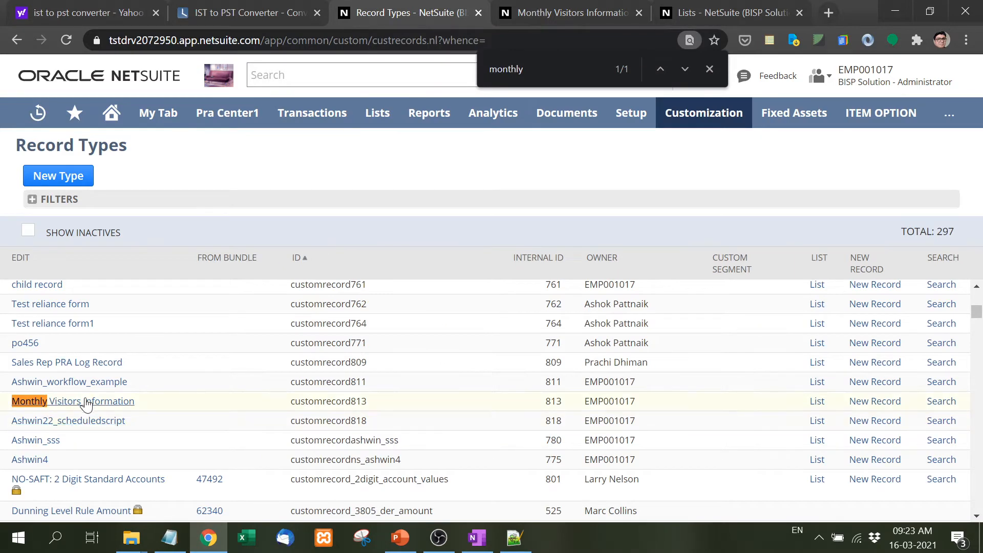
middle_click(87, 403)
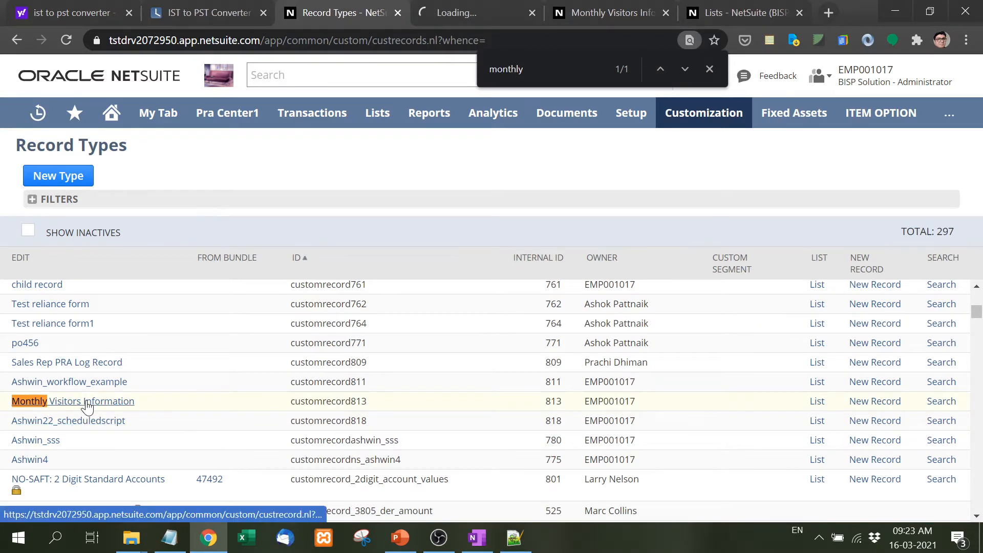
click(463, 12)
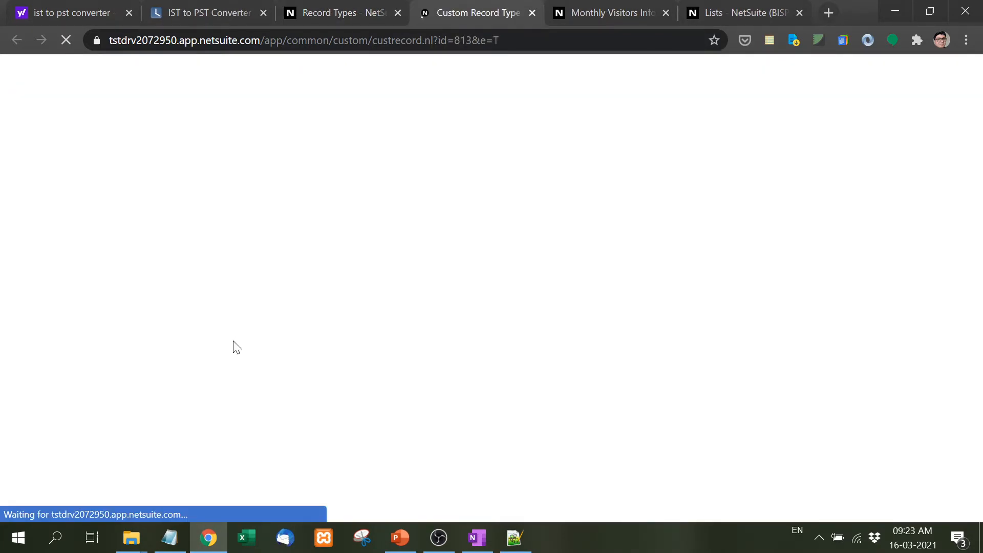
scroll(211, 370, down, 1)
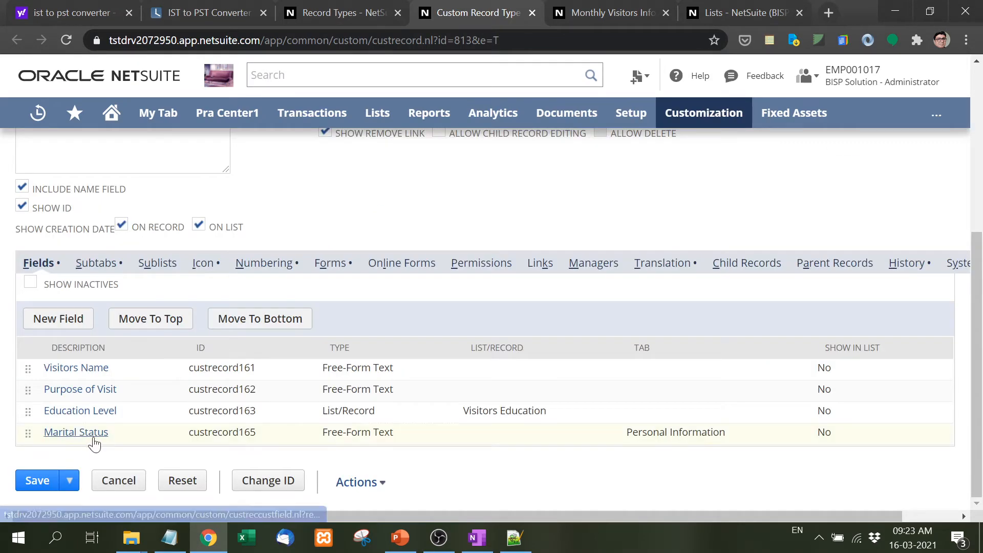
drag(258, 437, 190, 434)
key(alt+Tab)
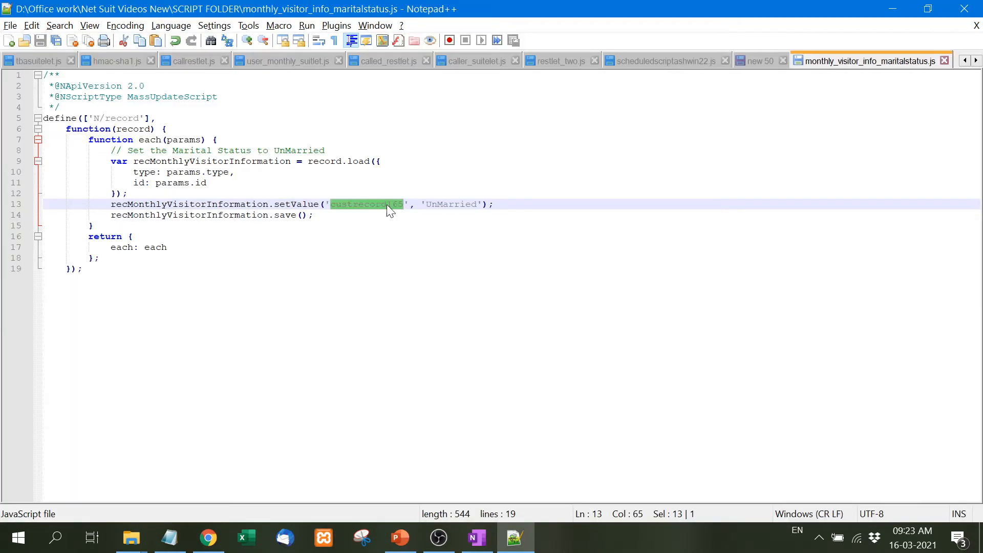
click(94, 226)
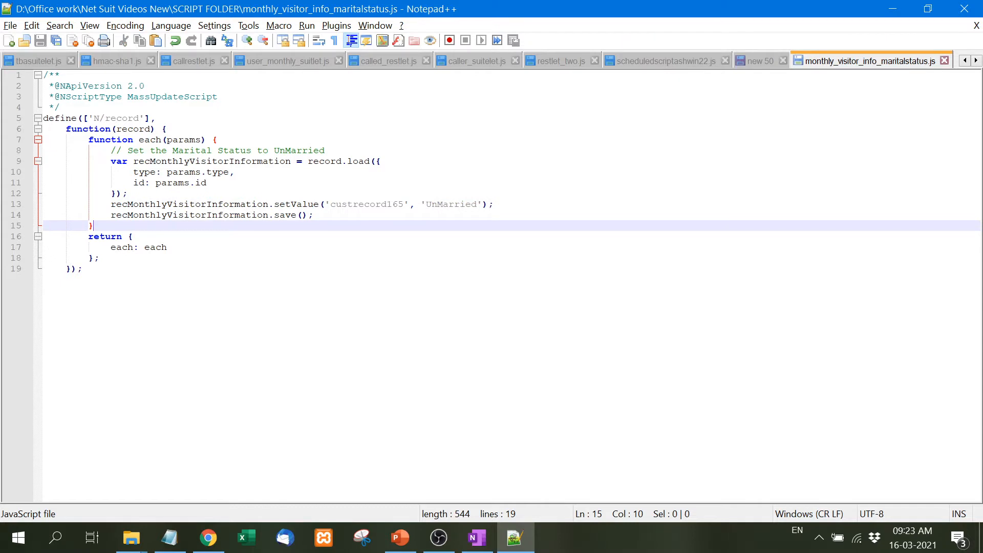
key(alt+Tab)
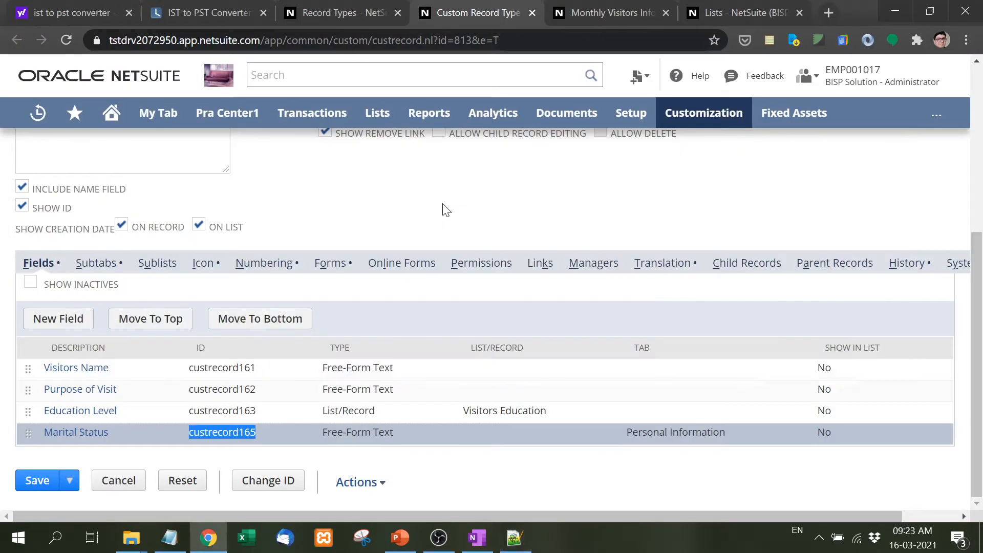
click(562, 15)
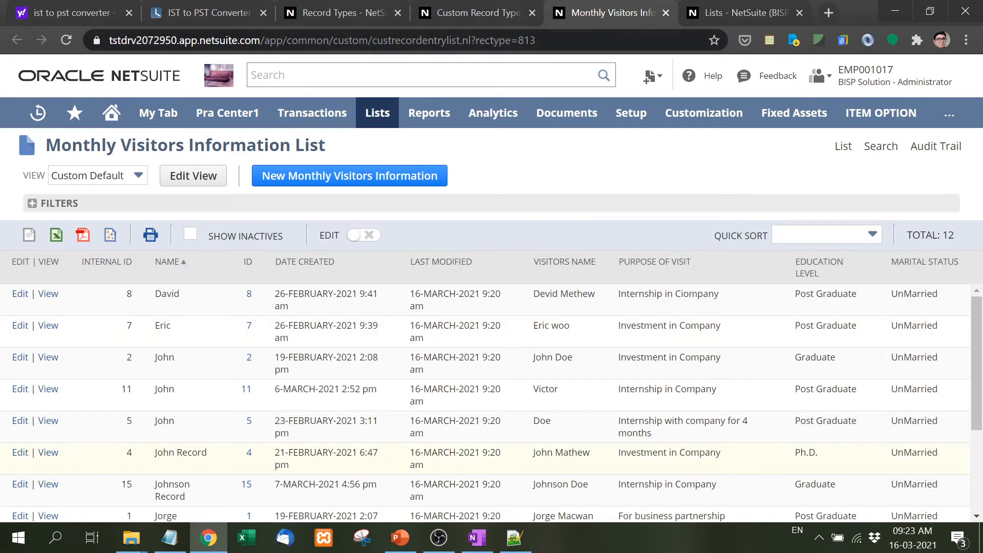
Switch to the script in Notepad++, change the marital status to Married in both the setValue call and the comment, and save the file.
key(alt+Tab)
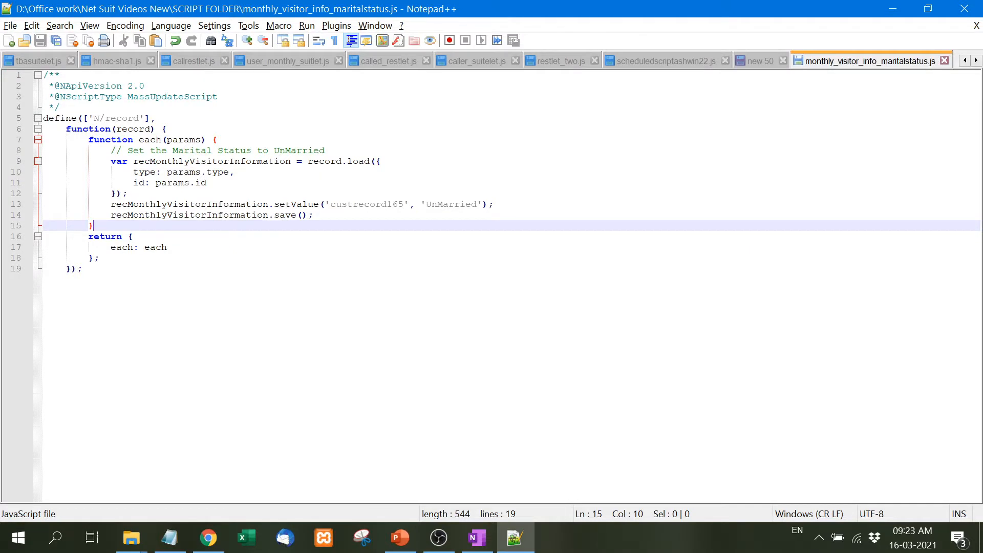
click(437, 204)
key(BackSpace)
key(BackSpace)
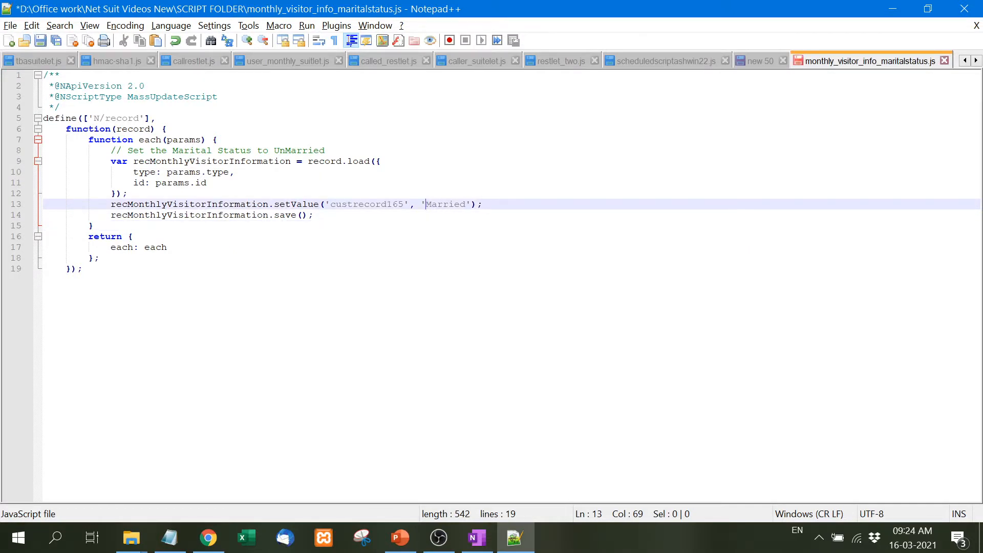
key(ctrl+s)
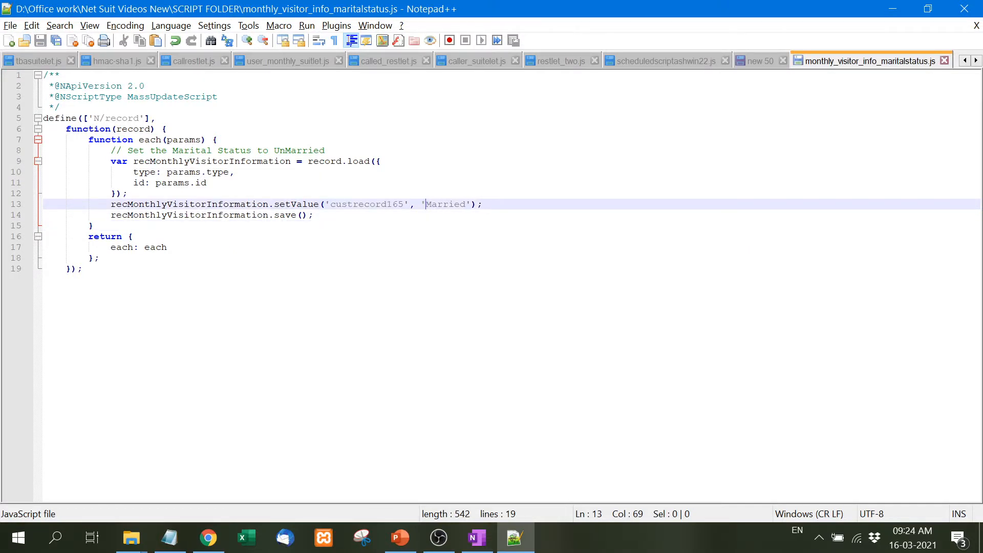
click(285, 150)
key(BackSpace)
key(BackSpace)
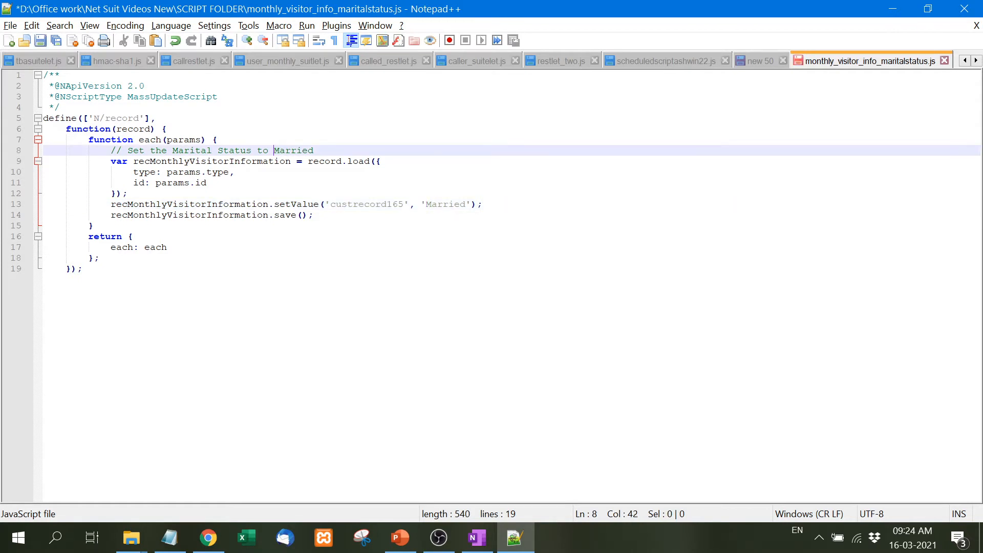
key(ctrl+s)
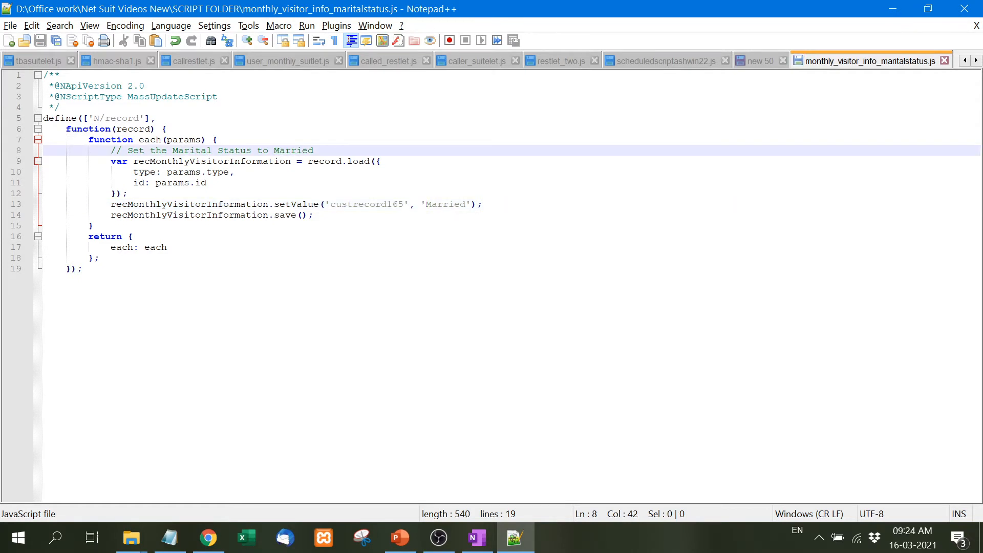
Switch to NetSuite in Chrome and start creating a new script from the Scripts list.
key(alt+Tab)
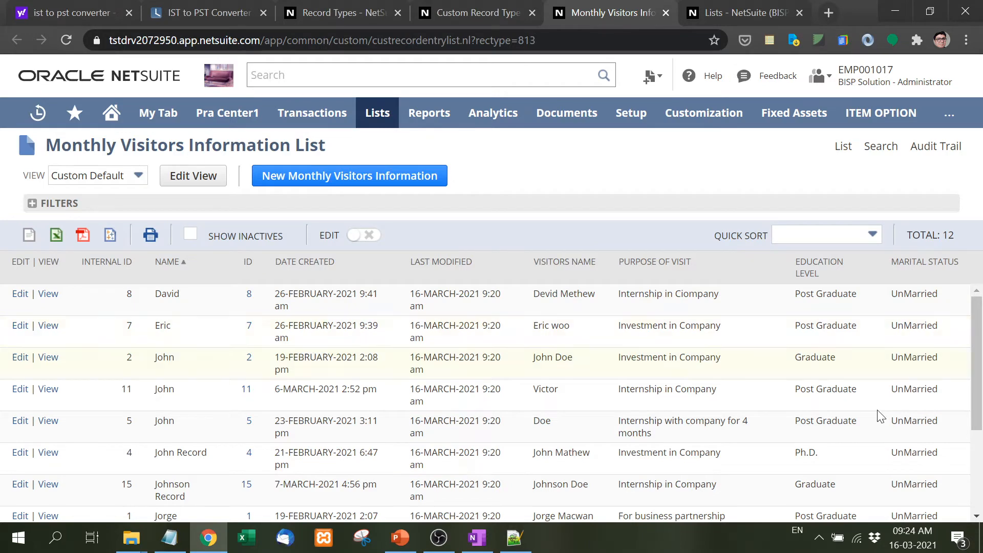
key(alt+Tab)
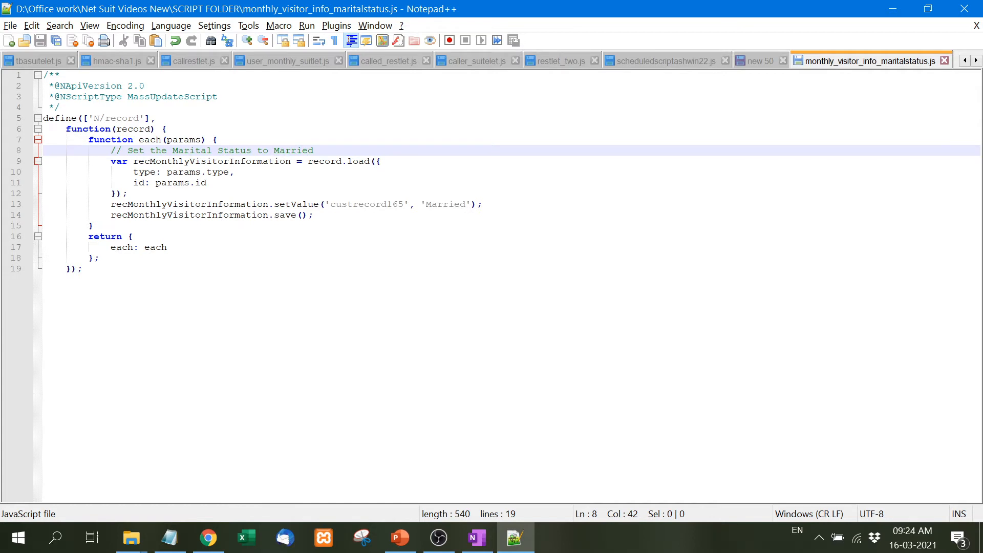
click(208, 538)
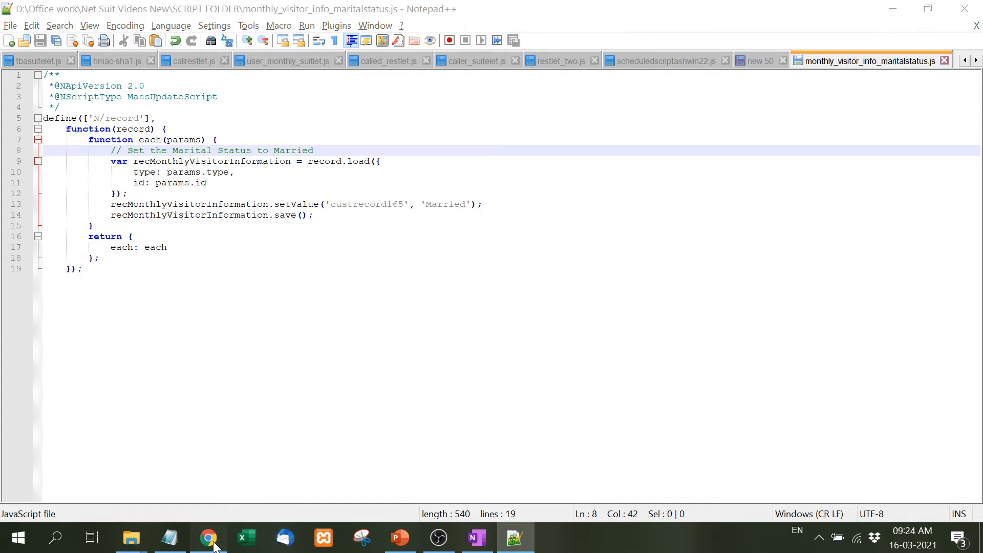
click(737, 12)
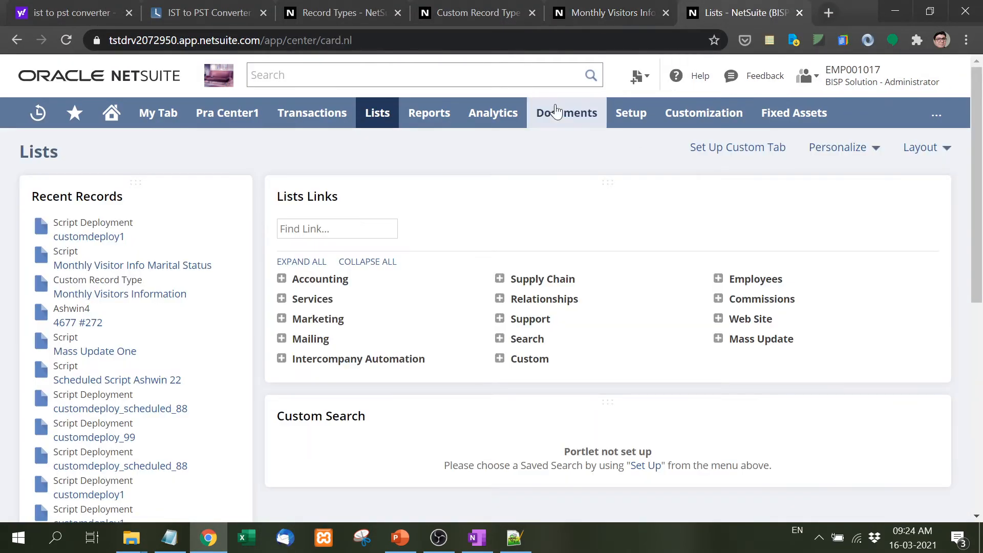
mouse_move(556, 112)
mouse_move(704, 112)
mouse_move(686, 265)
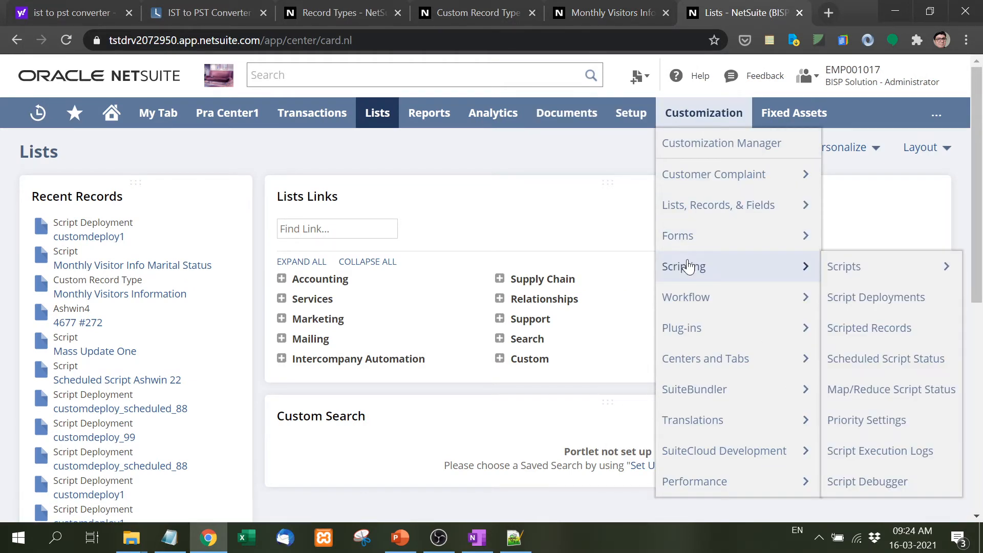
mouse_move(858, 269)
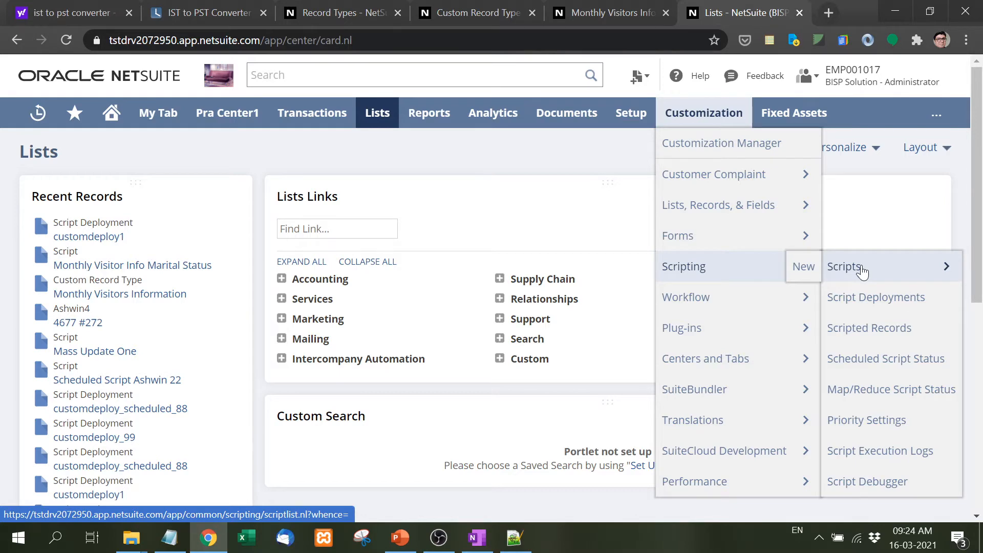
click(862, 271)
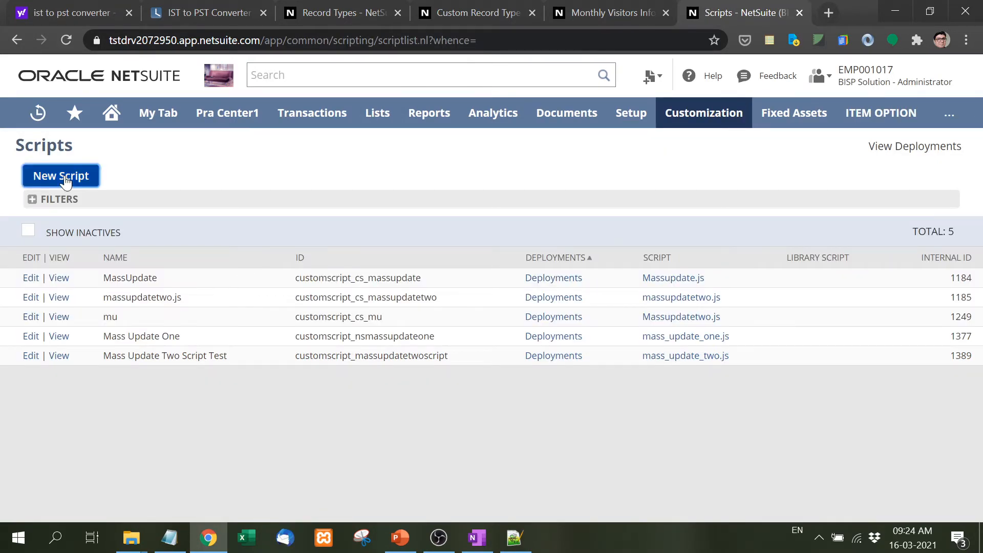
click(65, 182)
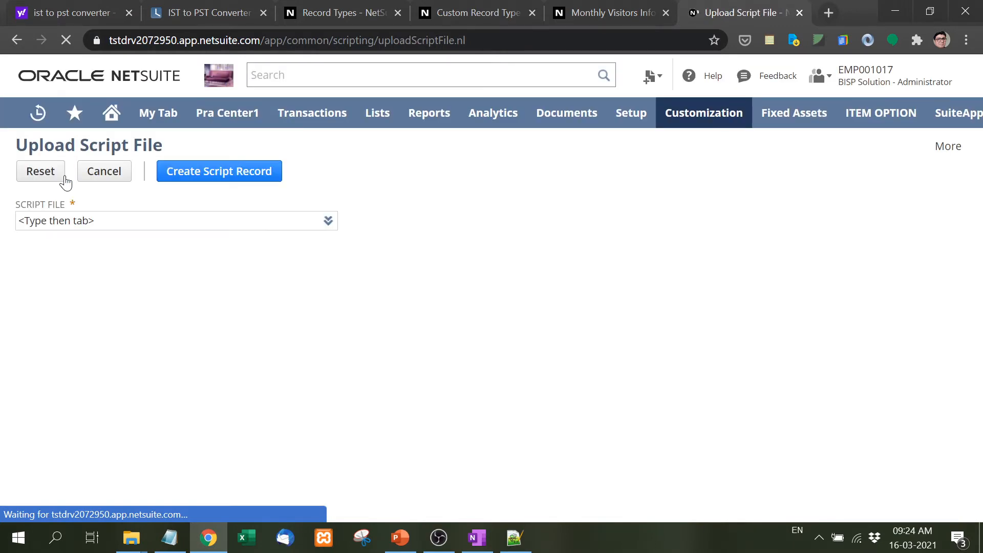
Upload the local monthly_visitor_info_maritalstatus script to the SuiteScripts folder as monthly_visitor_maritalstatus.js, overwriting the existing file.
click(350, 221)
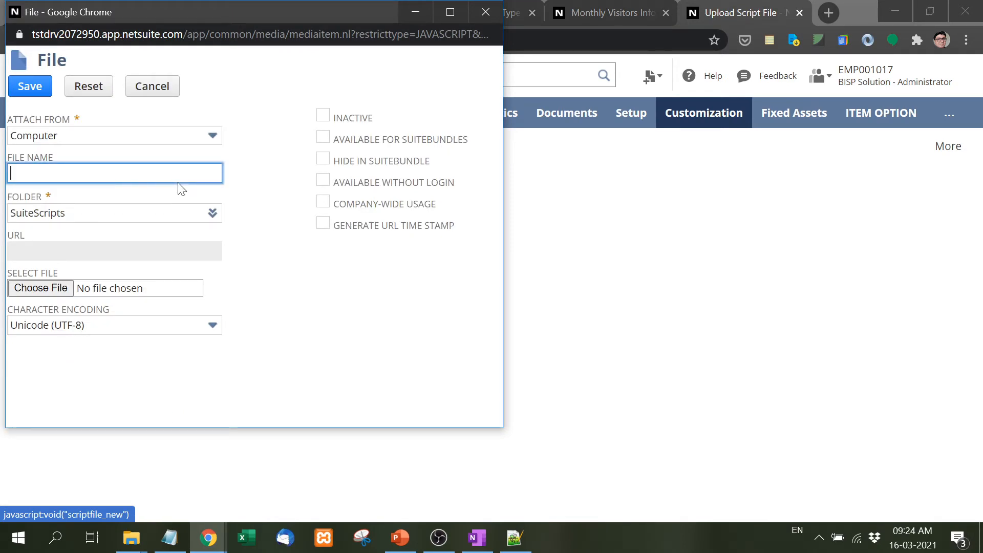
text(monthly_visitor)
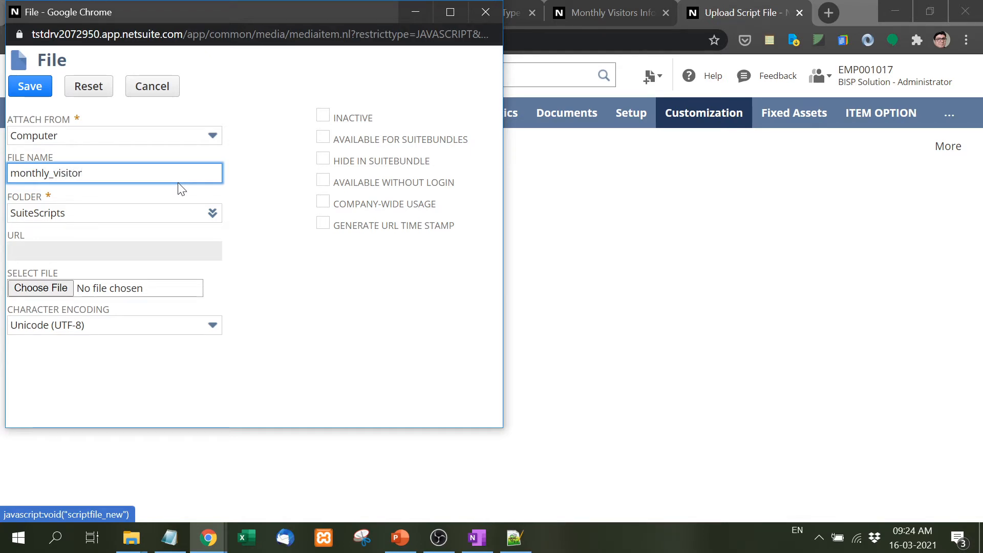
text(_maritalstatus.js)
click(39, 287)
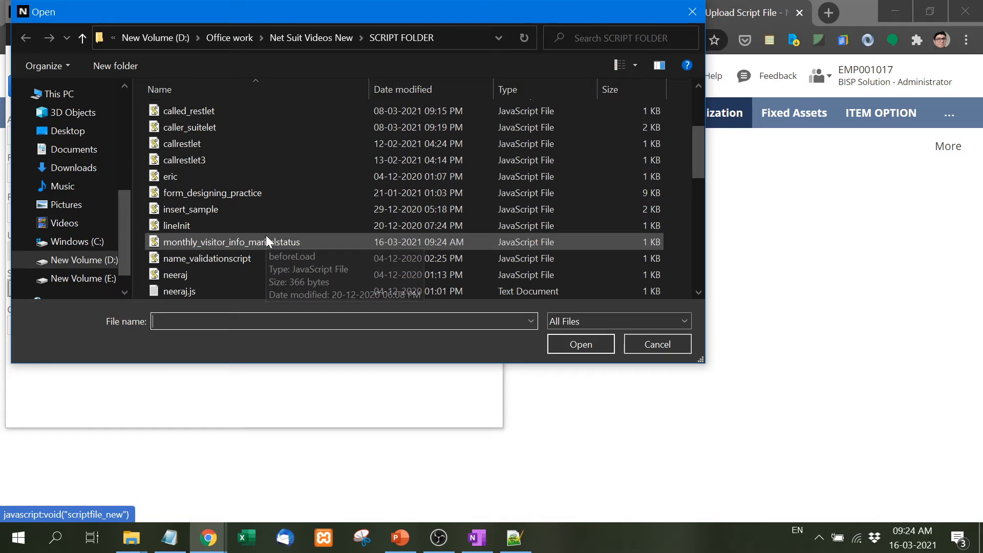
scroll(266, 235, down, 2)
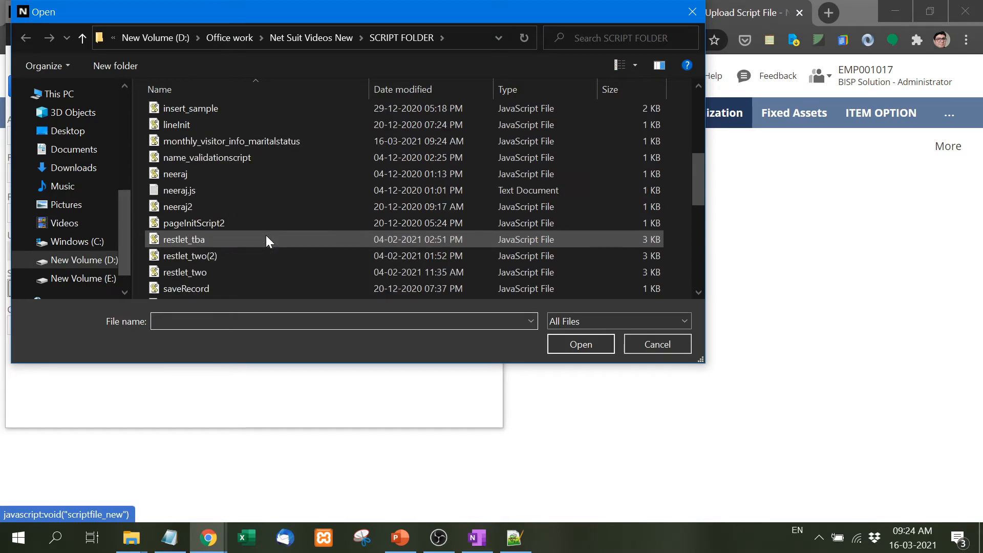
double_click(246, 144)
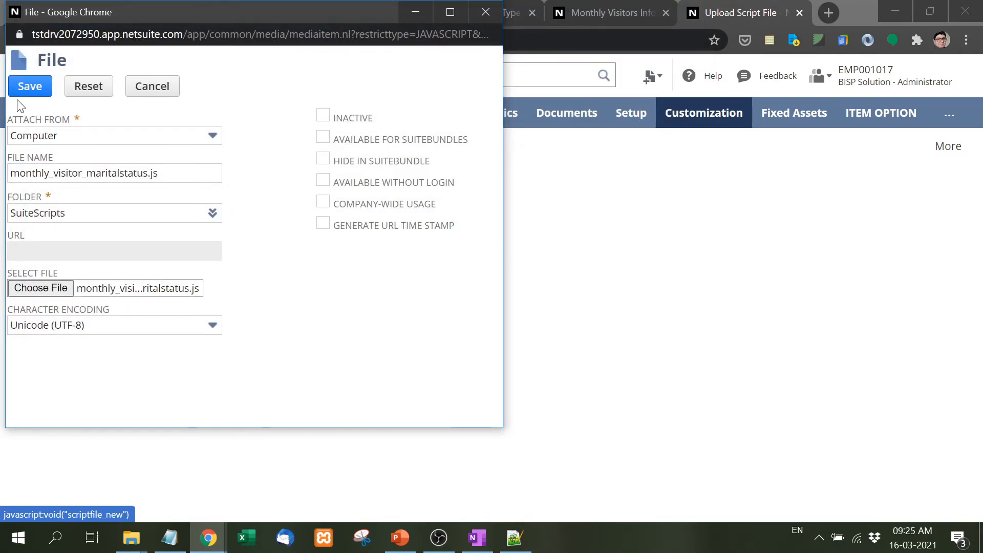
click(22, 93)
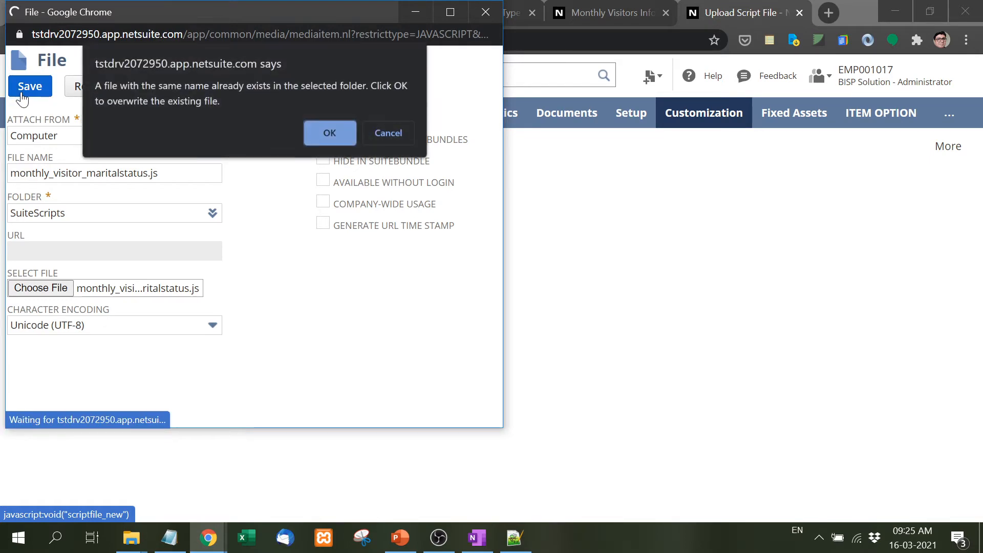
click(322, 133)
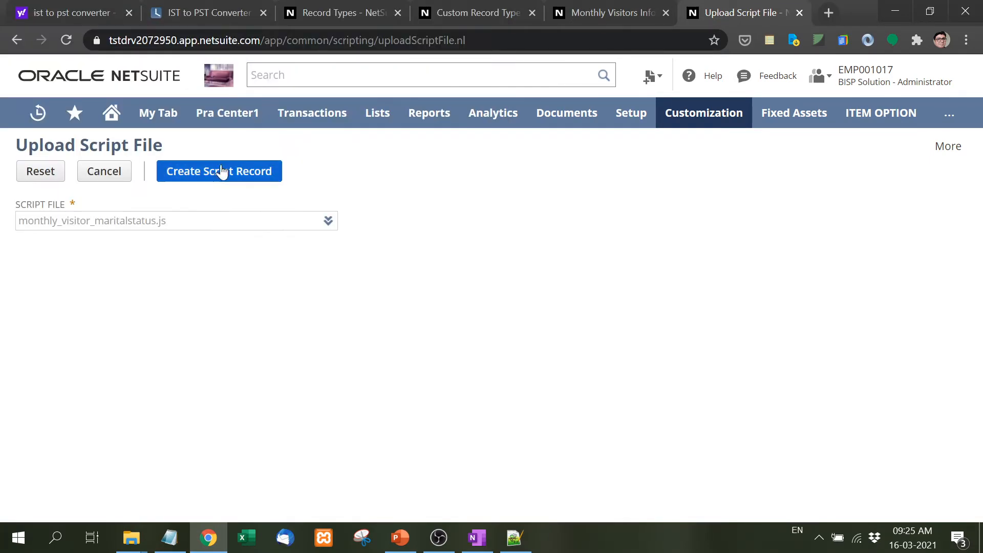
Create a script record from the uploaded file, name it Monthly Visitor Update Marital Status, and save it.
click(213, 175)
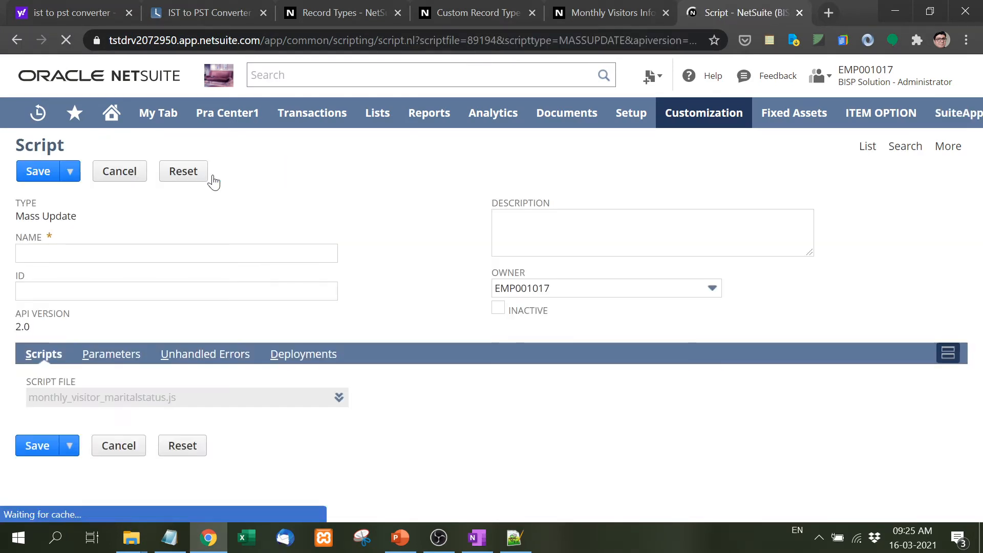
click(222, 251)
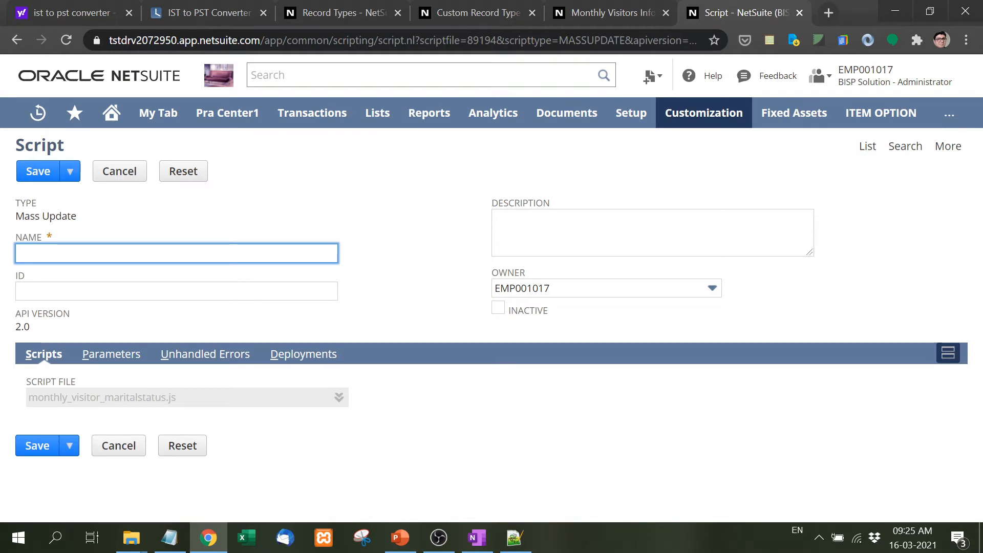
text(Monthly Visitor Mari)
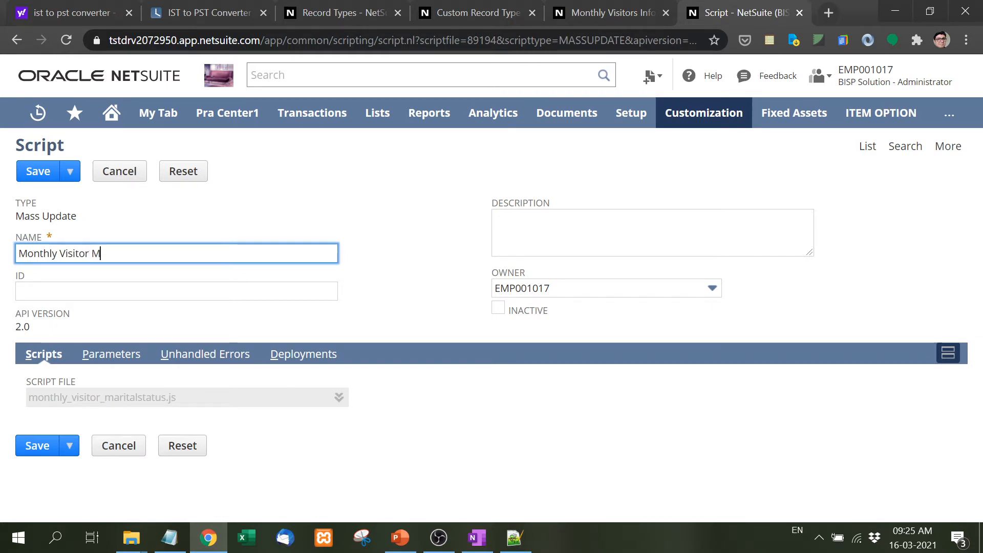
key(BackSpace)
key(BackSpace)
key(BackSpace)
key(BackSpace)
text(Update Marital Status)
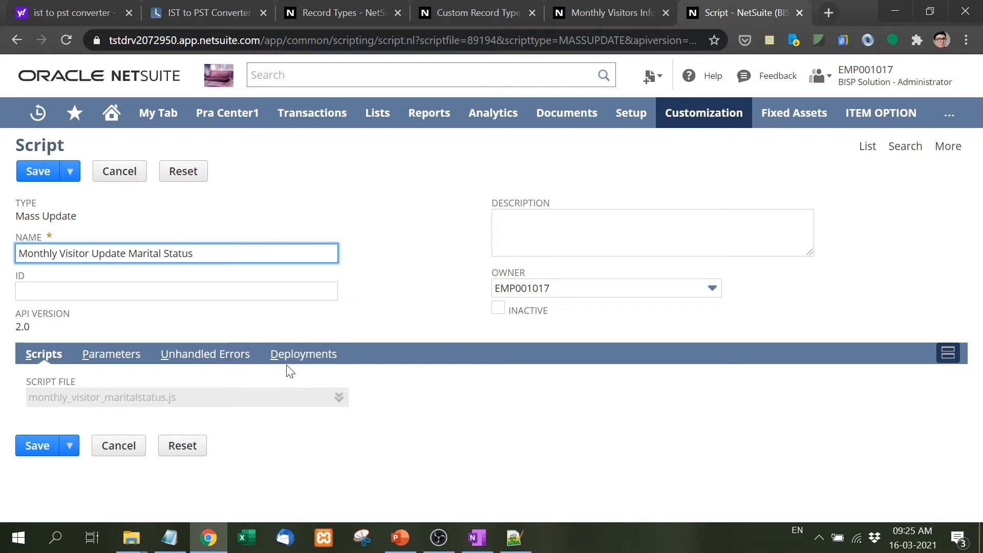
click(37, 446)
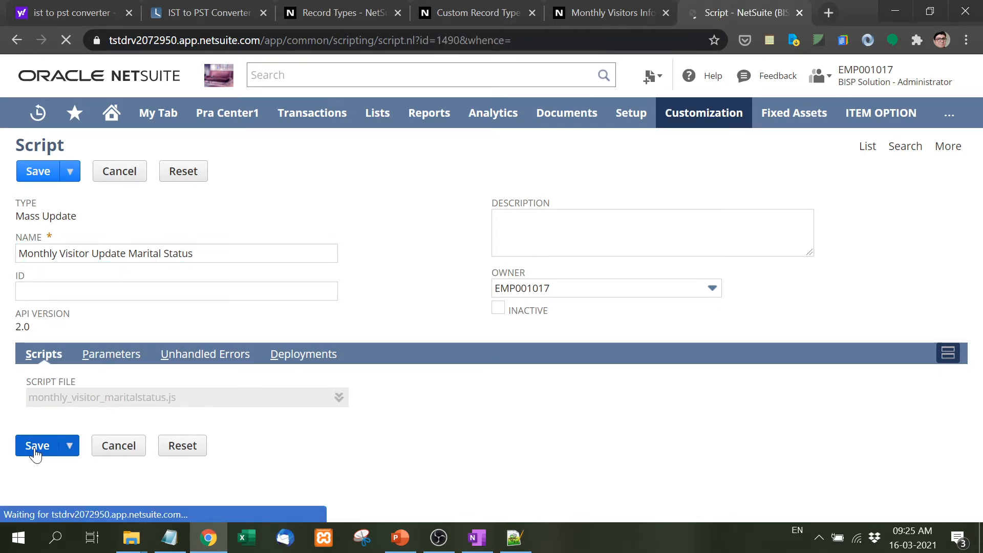
Deploy the script to the Monthly Visitors Information record type with all roles as its audience, and save the deployment.
click(171, 183)
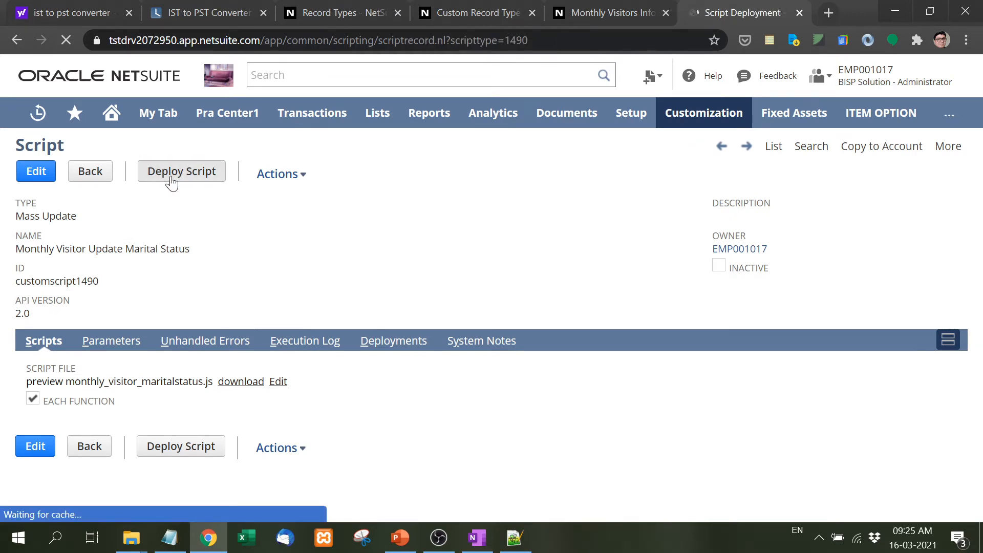
click(463, 10)
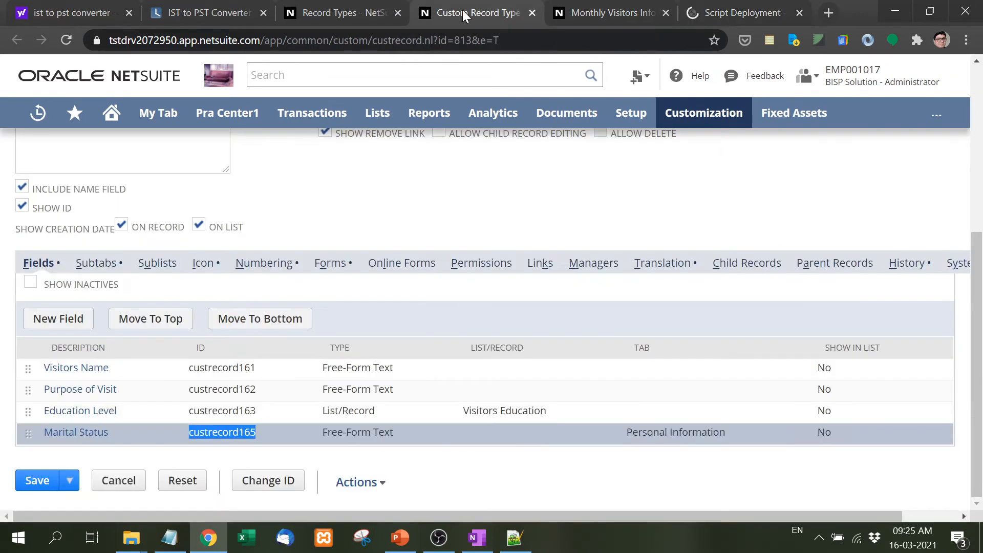
click(346, 18)
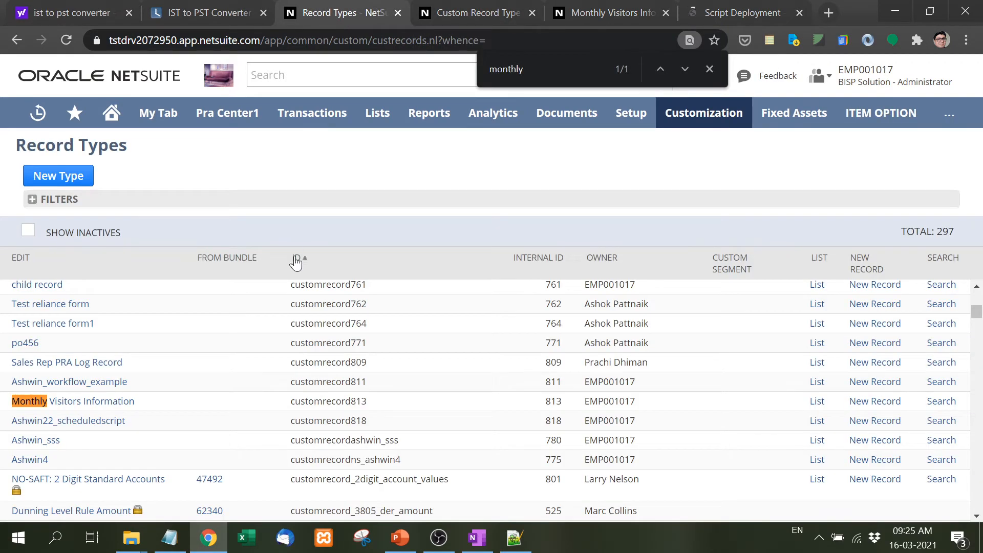
click(745, 13)
click(110, 254)
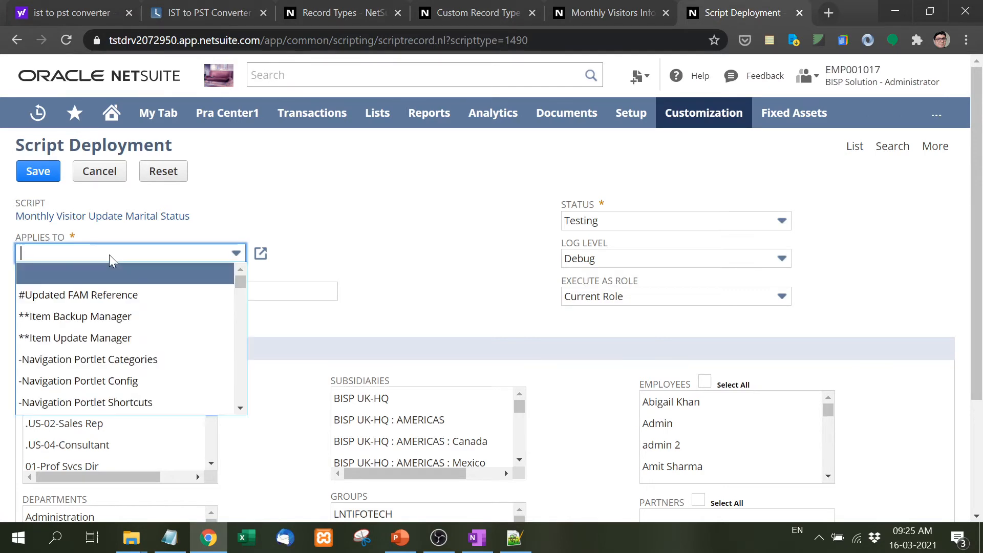
text(Monthly Visitors Information)
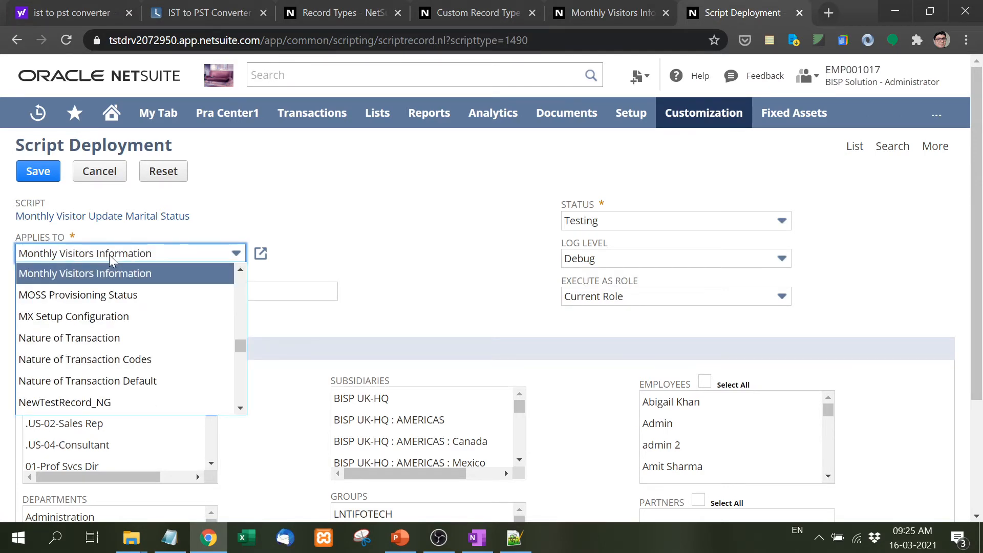
key(Return)
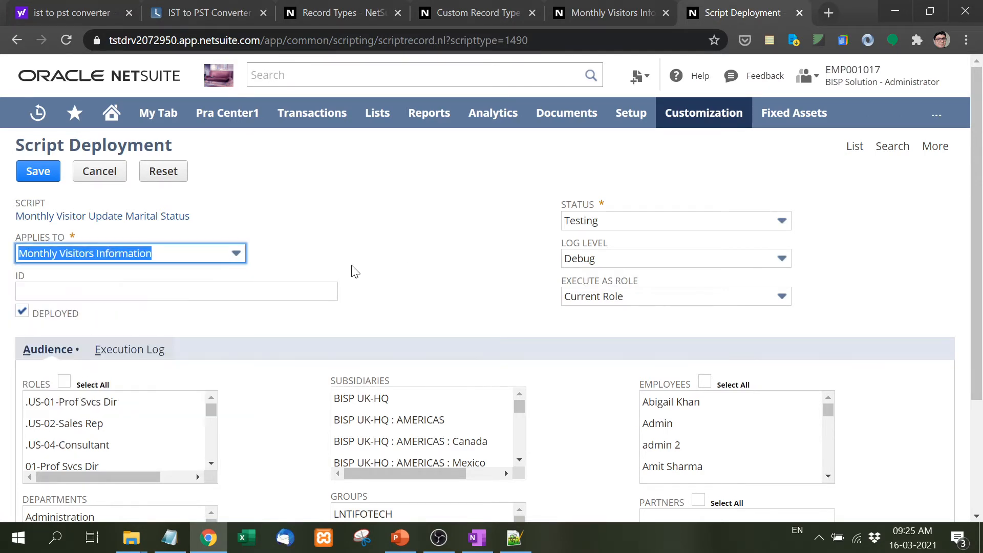
click(63, 384)
scroll(367, 299, down, 3)
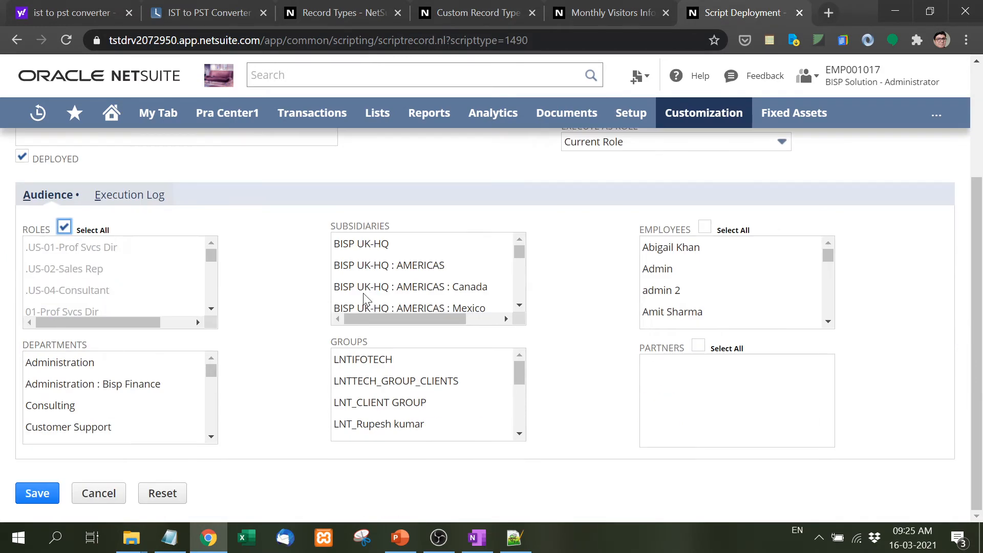
click(28, 504)
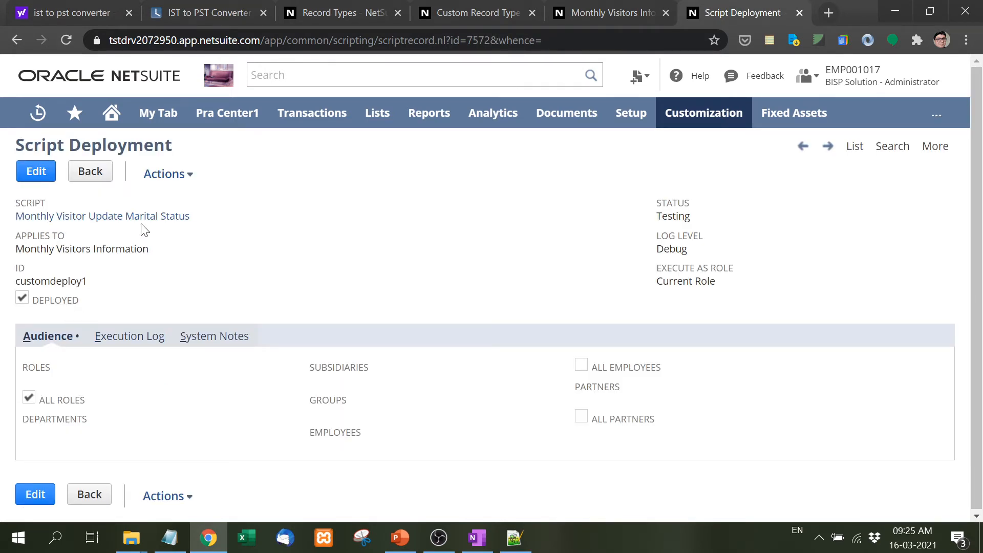
Open the Monthly Visitor Update Marital Status mass update from the Custom Updates group in a new browser tab.
mouse_move(380, 111)
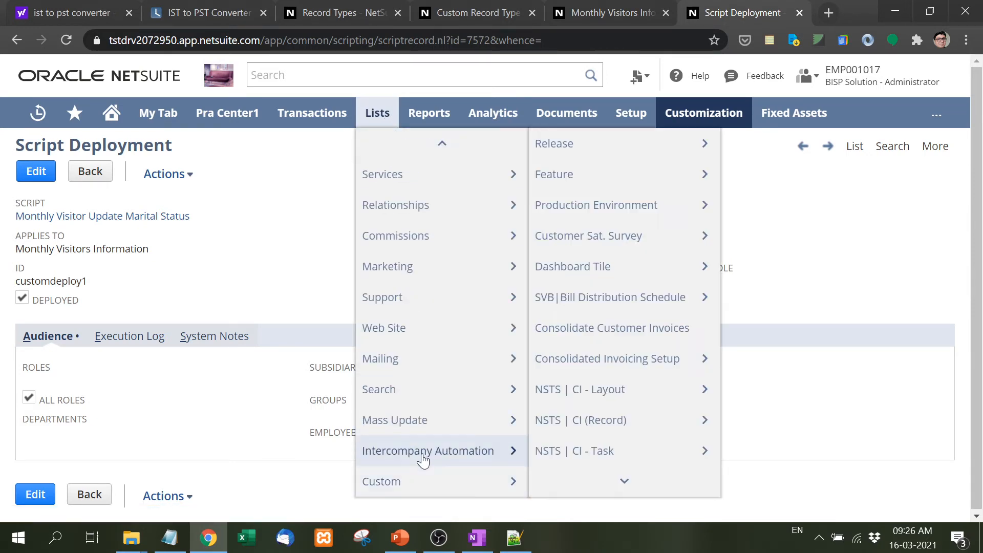
mouse_move(419, 434)
click(565, 298)
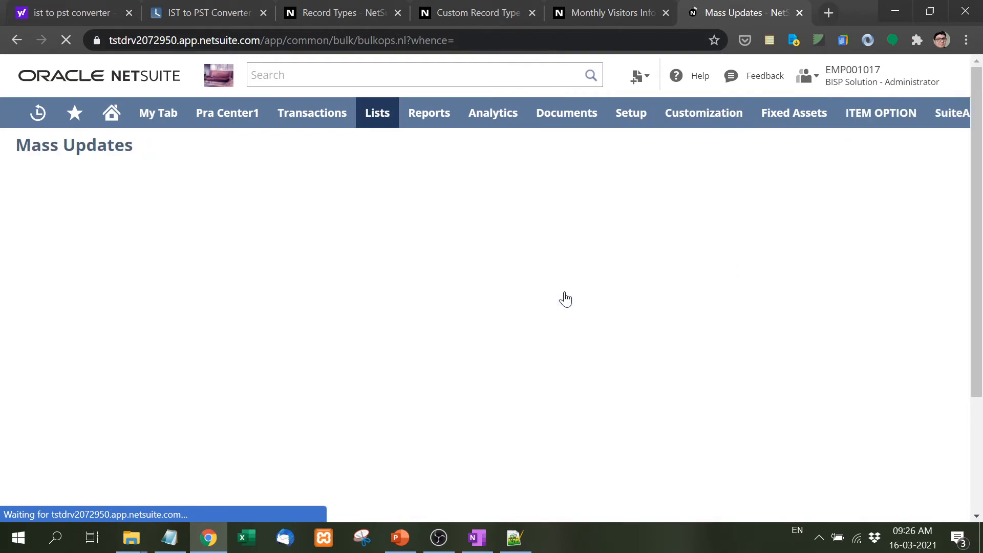
scroll(59, 415, down, 3)
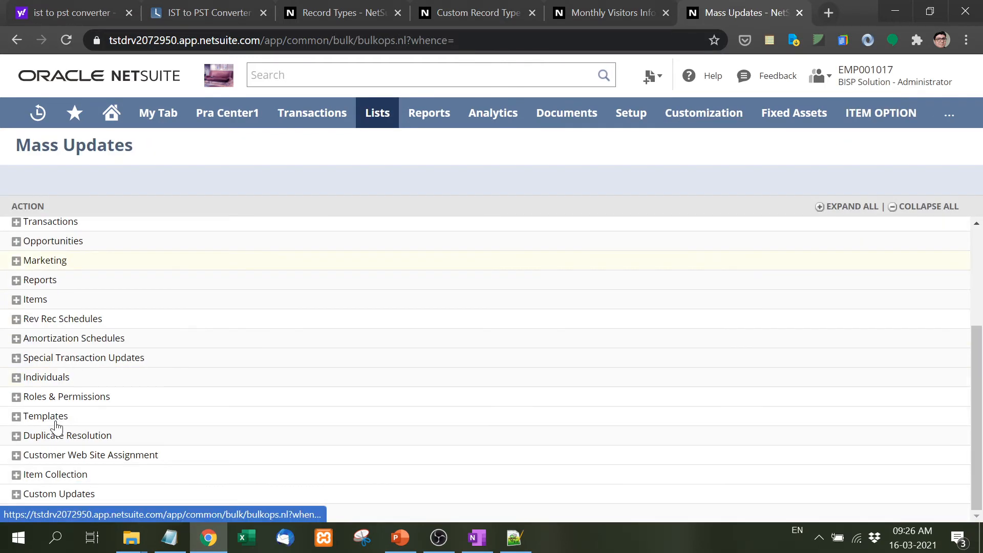
click(15, 494)
scroll(256, 434, down, 2)
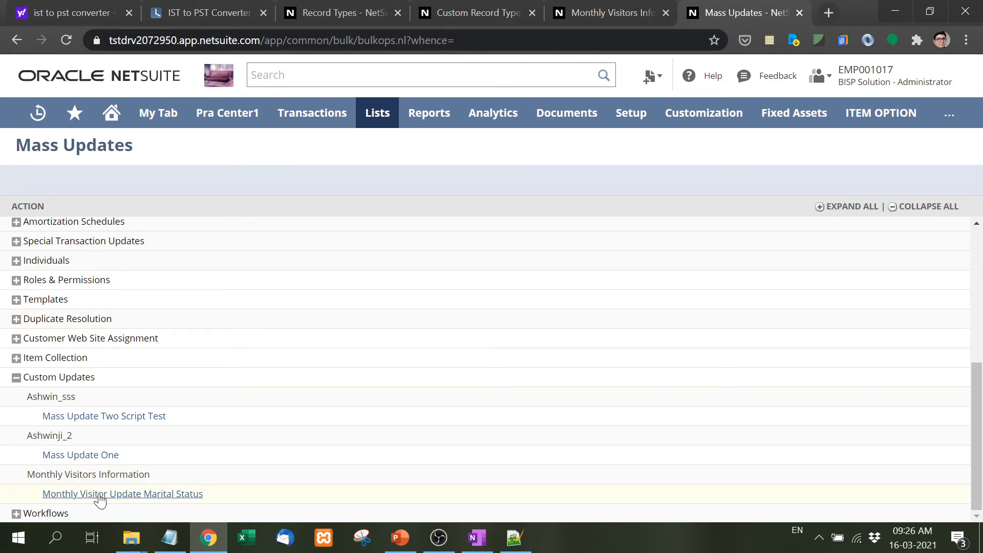
middle_click(131, 495)
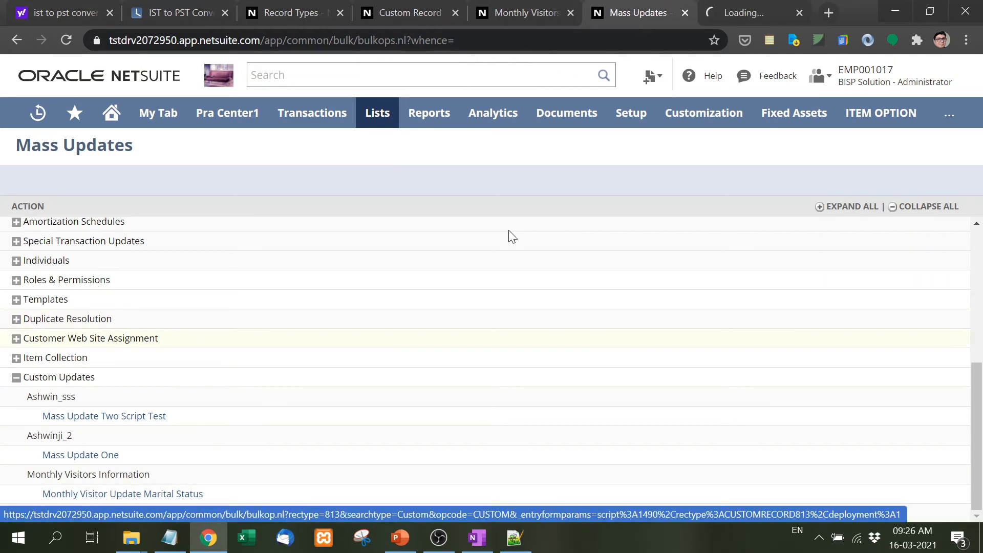
click(735, 6)
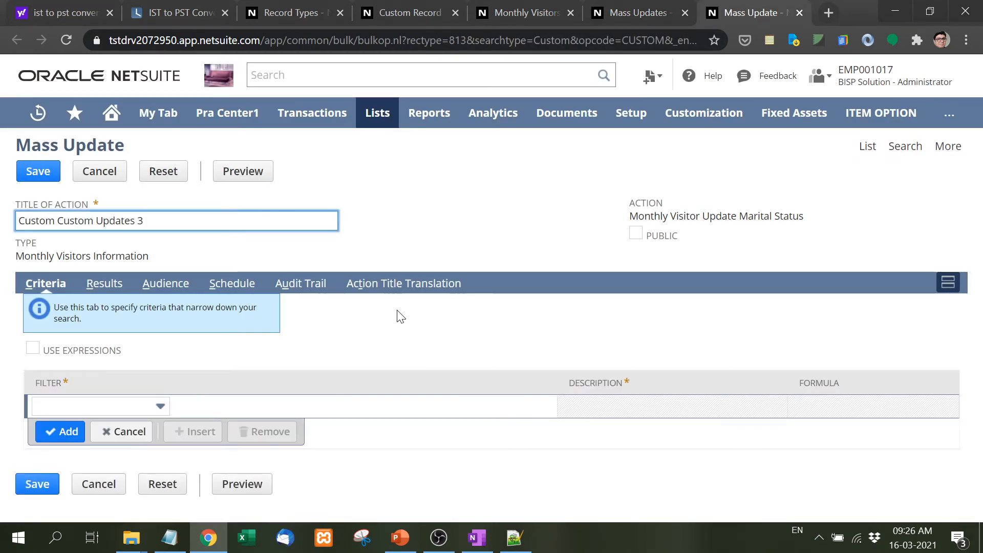
Preview the mass update without criteria, perform it on all listed records, and close the completion summary.
click(249, 181)
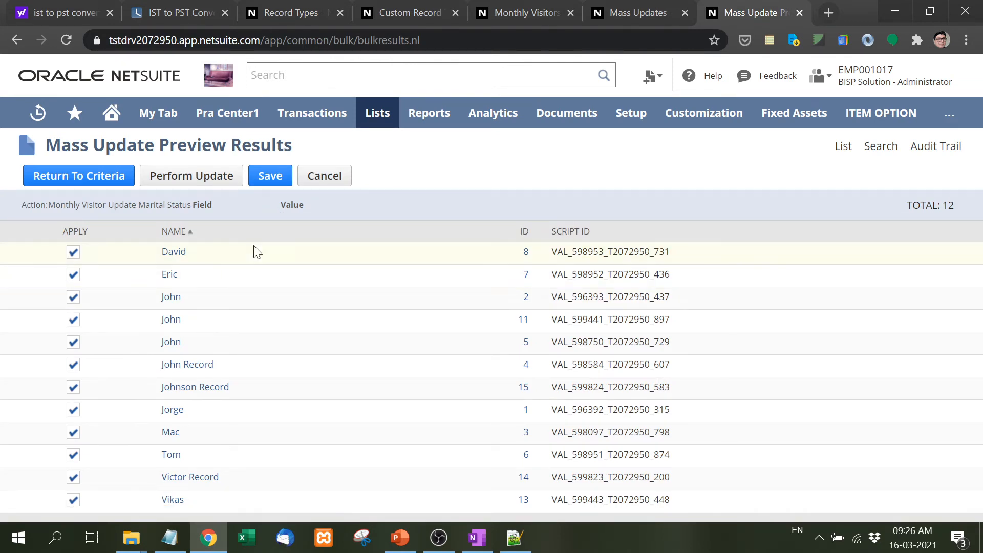
click(215, 175)
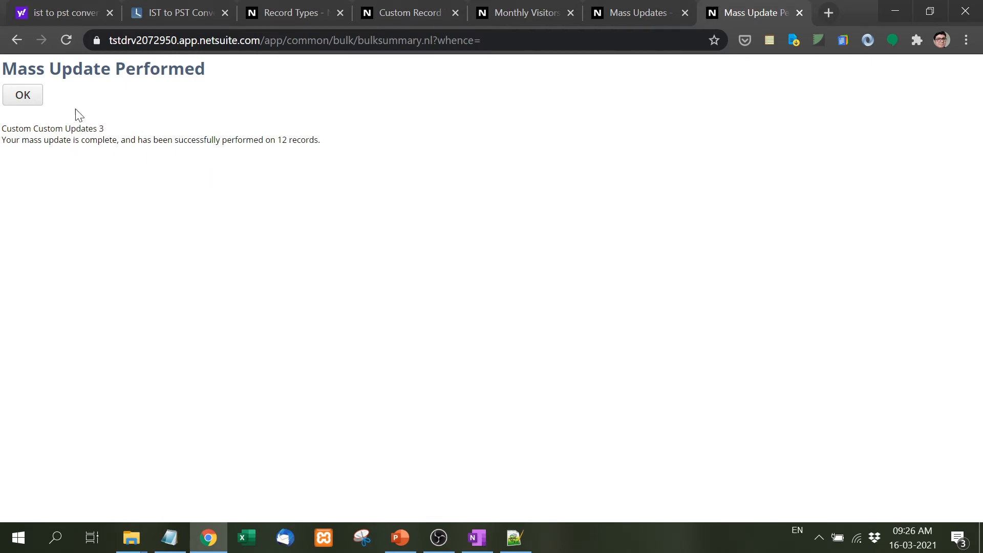
click(22, 98)
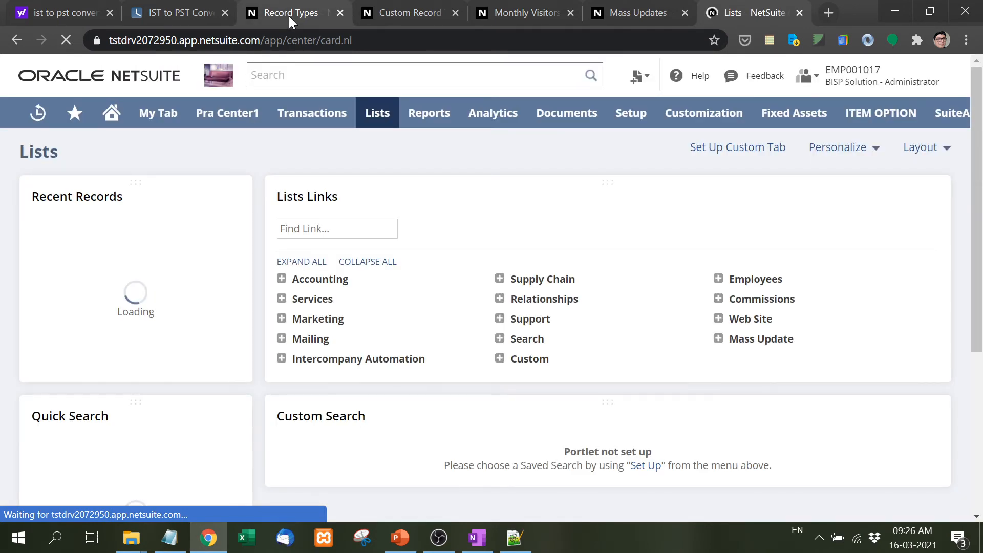
Open the Monthly Visitors Information list in a new tab and compare its Marital Status column with the previously loaded list.
click(289, 17)
click(395, 17)
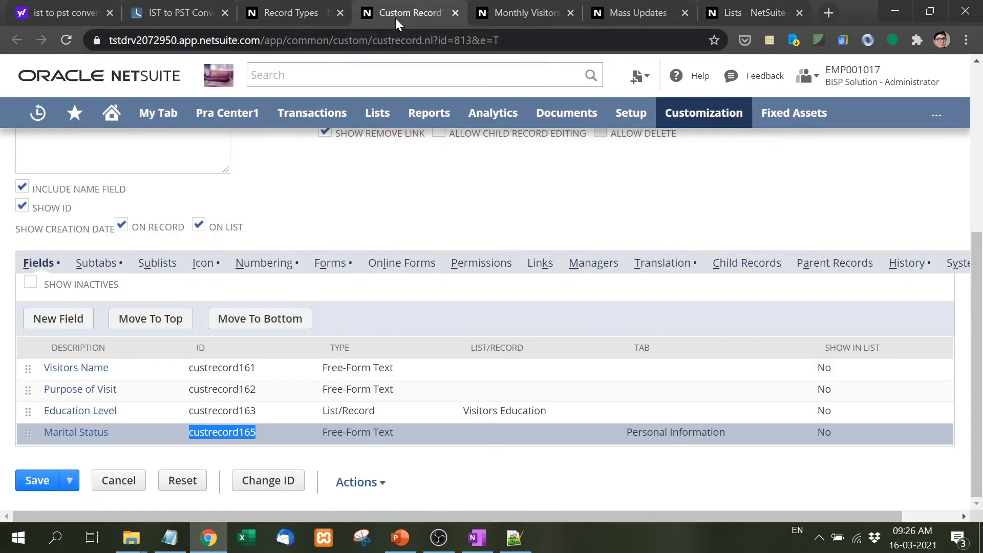
click(311, 14)
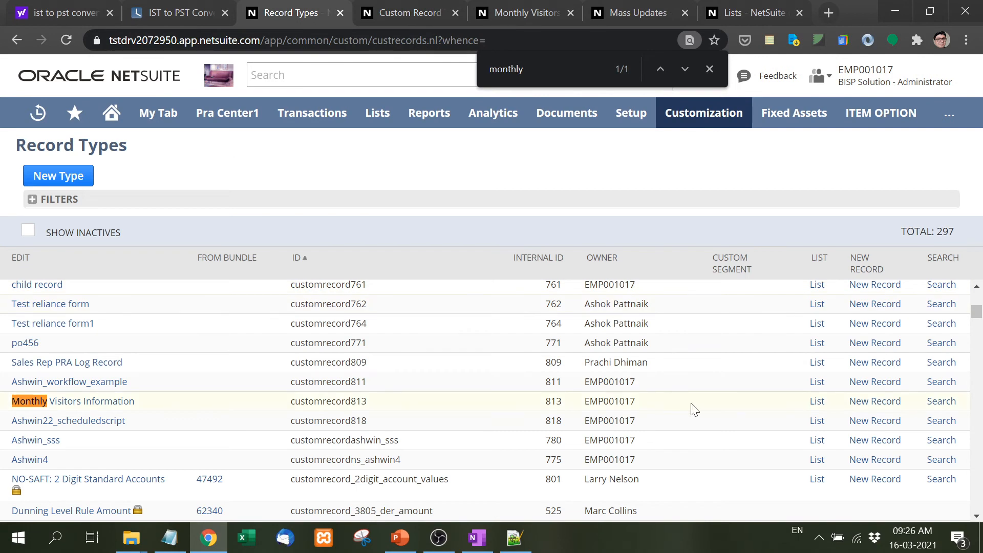
middle_click(817, 402)
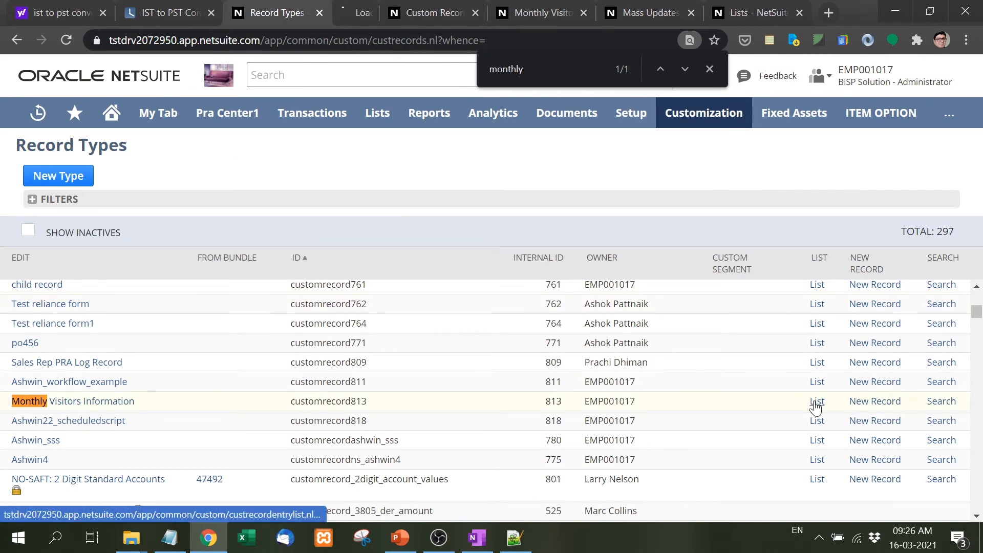
click(323, 10)
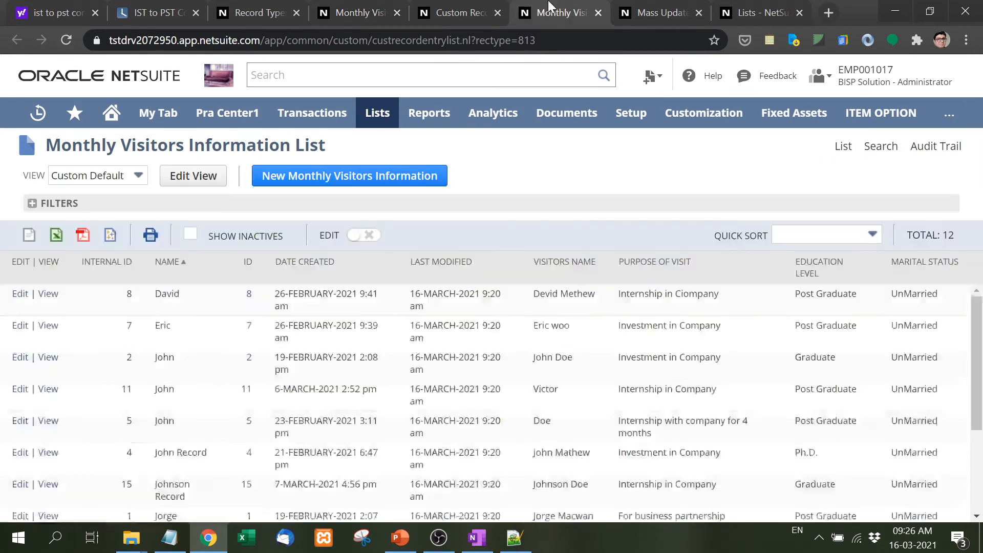
click(330, 21)
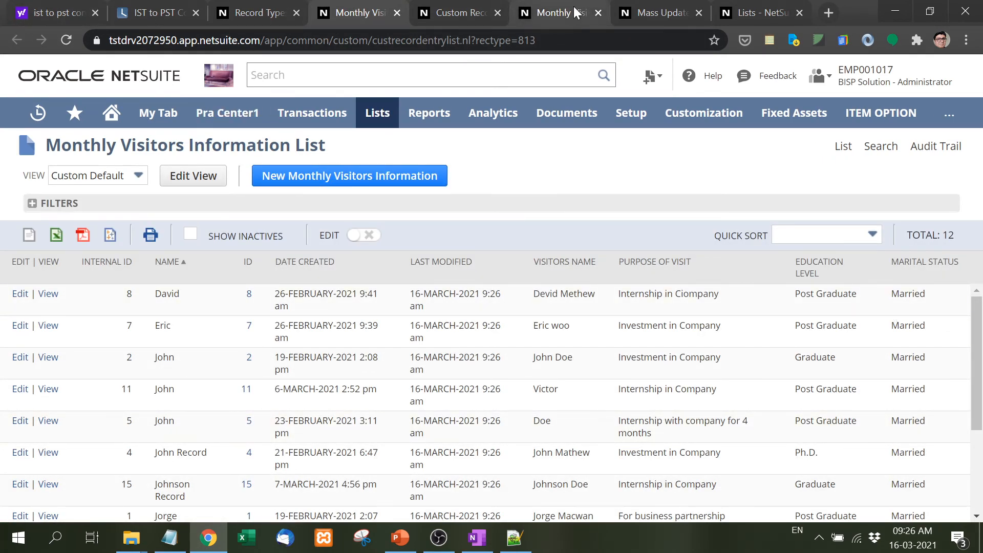
click(561, 10)
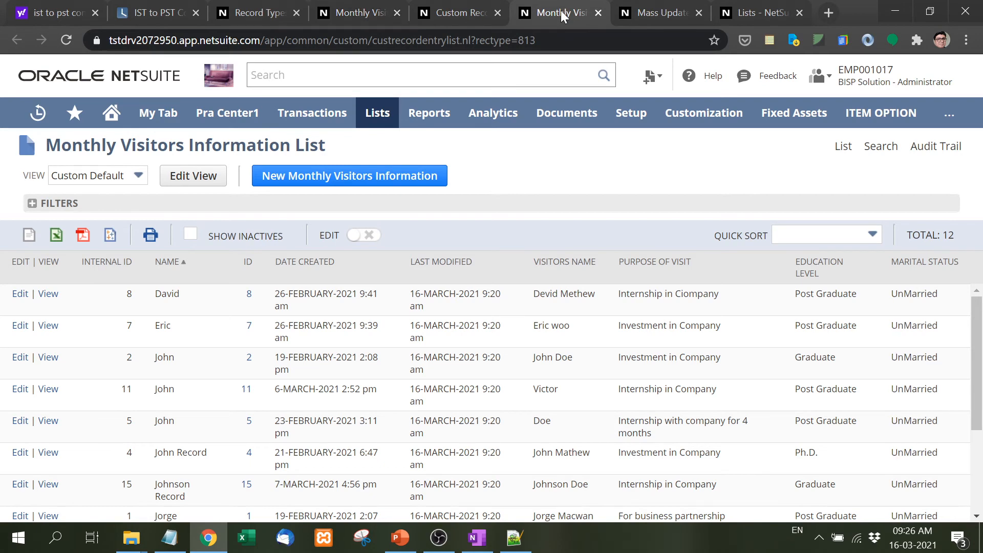
Reload the previously opened Monthly Visitors Information list and check the Marital Status column of all records.
click(66, 41)
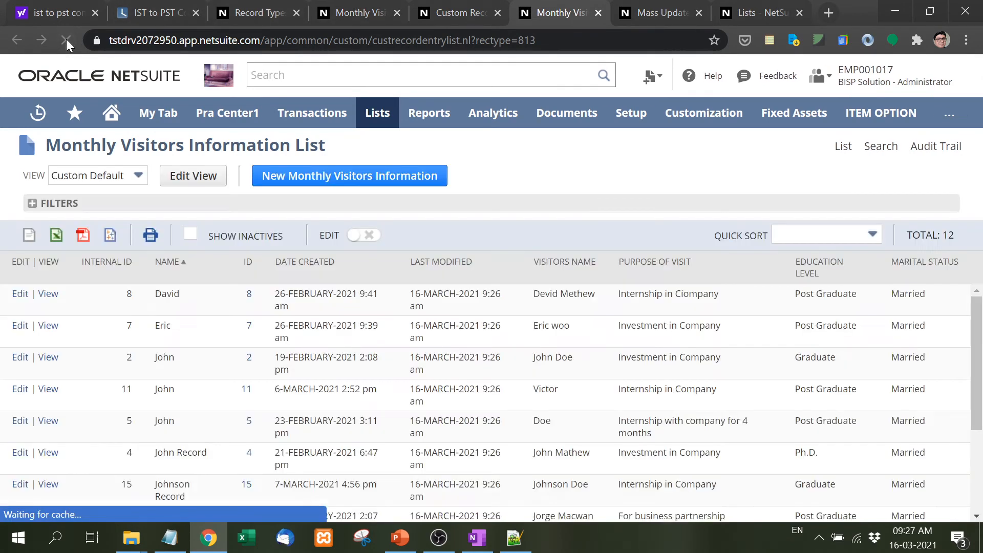
scroll(917, 441, down, 2)
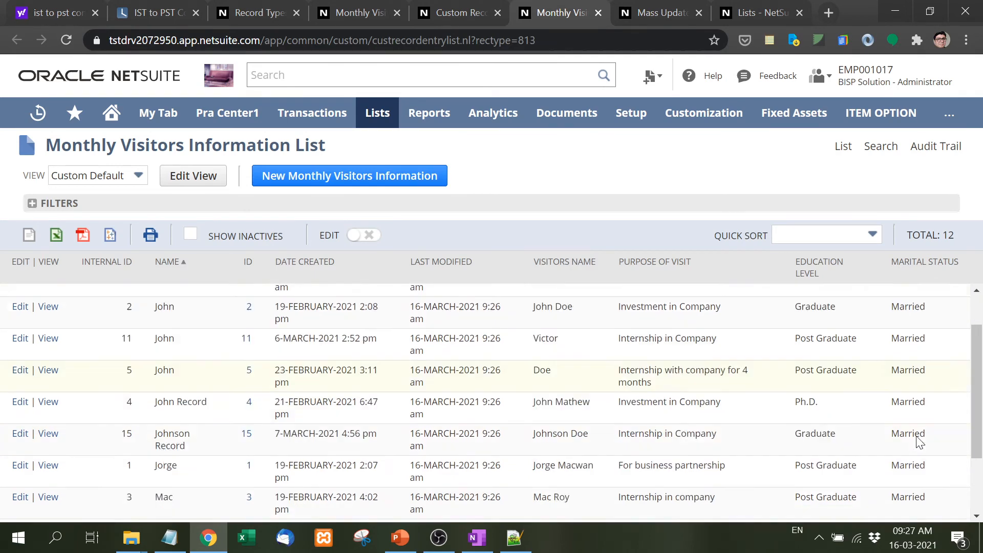
scroll(917, 442, up, 2)
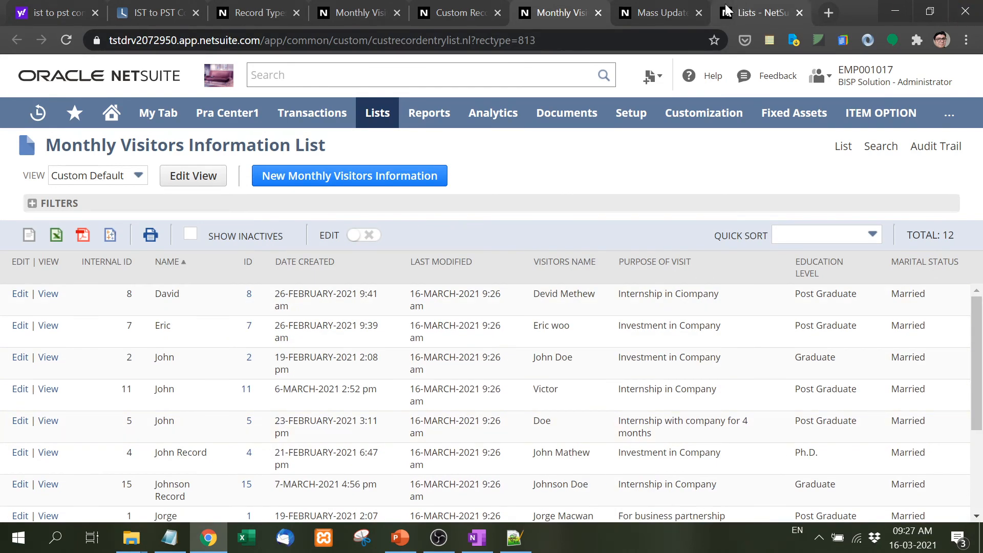
Open the Monthly Visitor Update Marital Status mass update in a new browser tab and view its form.
click(649, 21)
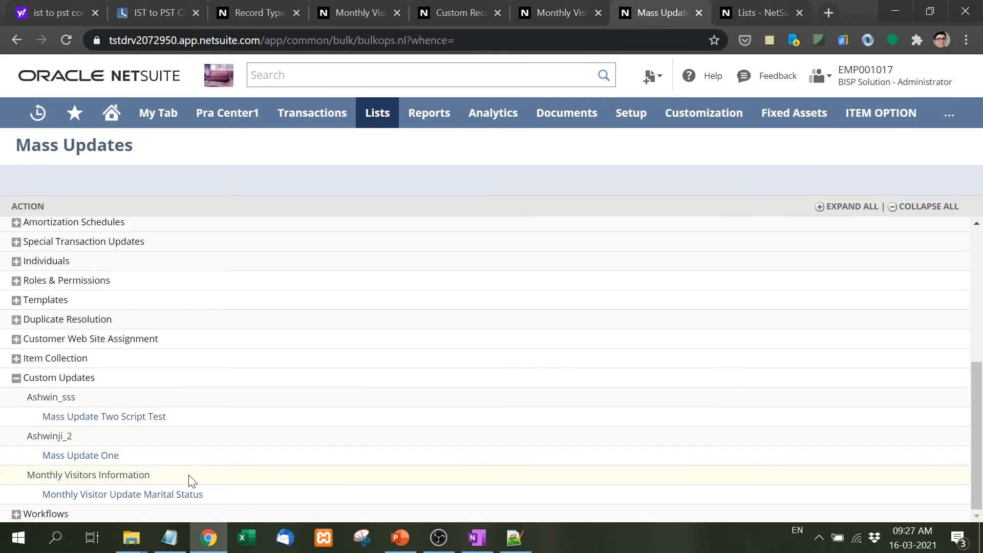
ctrl+click(168, 494)
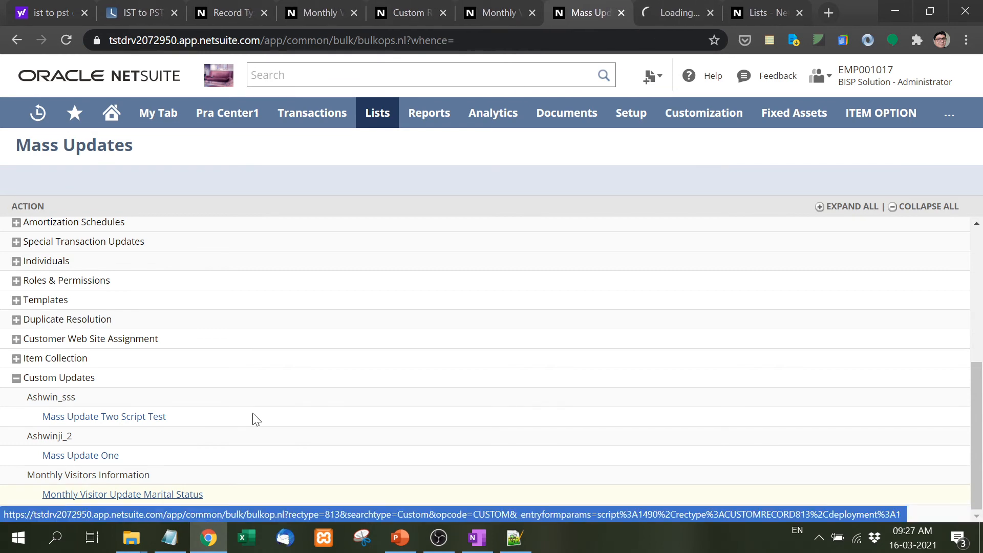
click(680, 4)
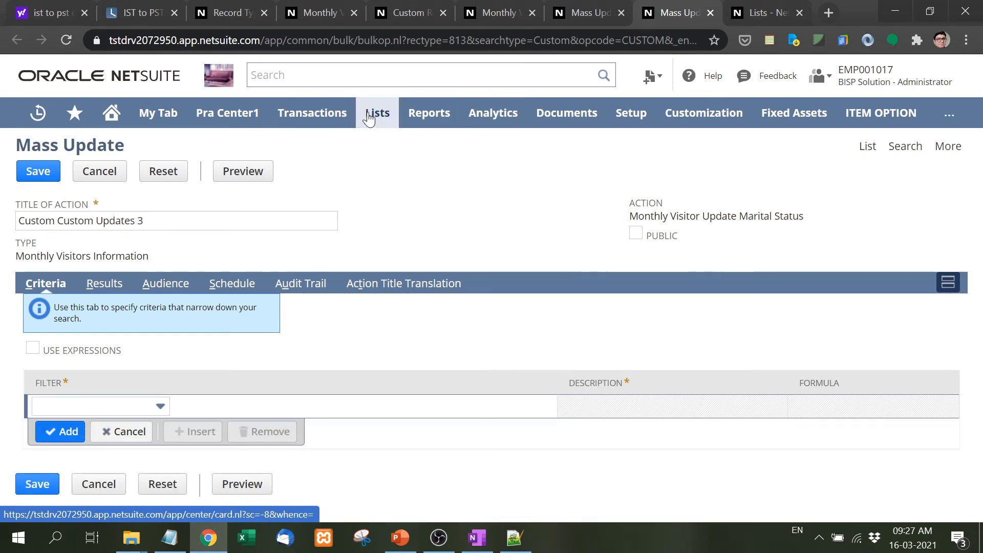
View the Monthly Visitor Update Marital Status script record from the scripts list and examine its deployments.
mouse_move(773, 114)
mouse_move(699, 113)
mouse_move(727, 266)
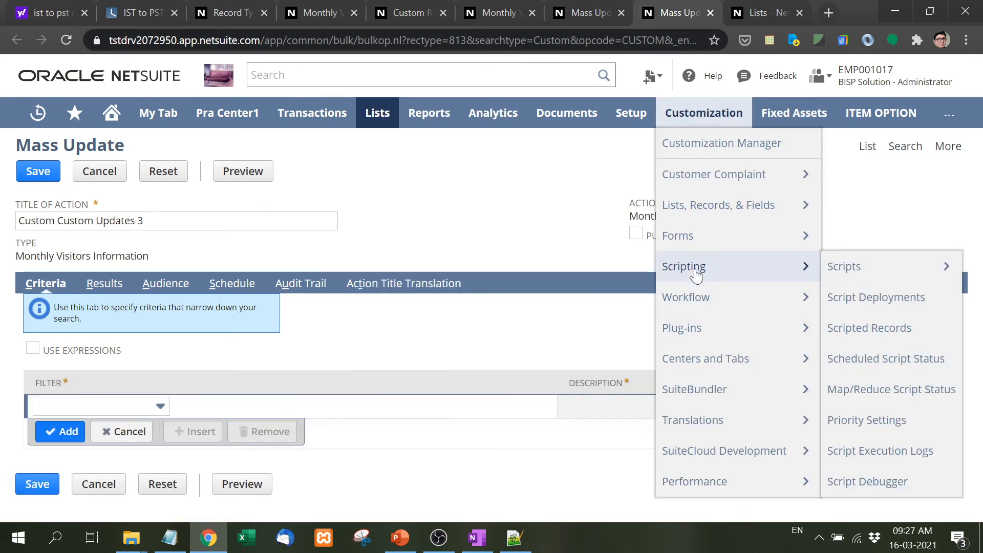
click(906, 266)
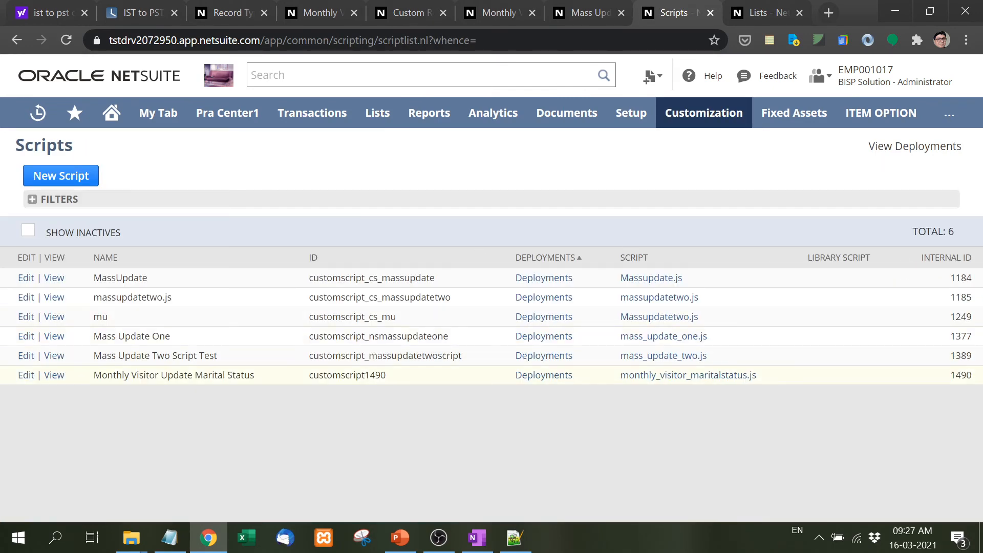
click(54, 377)
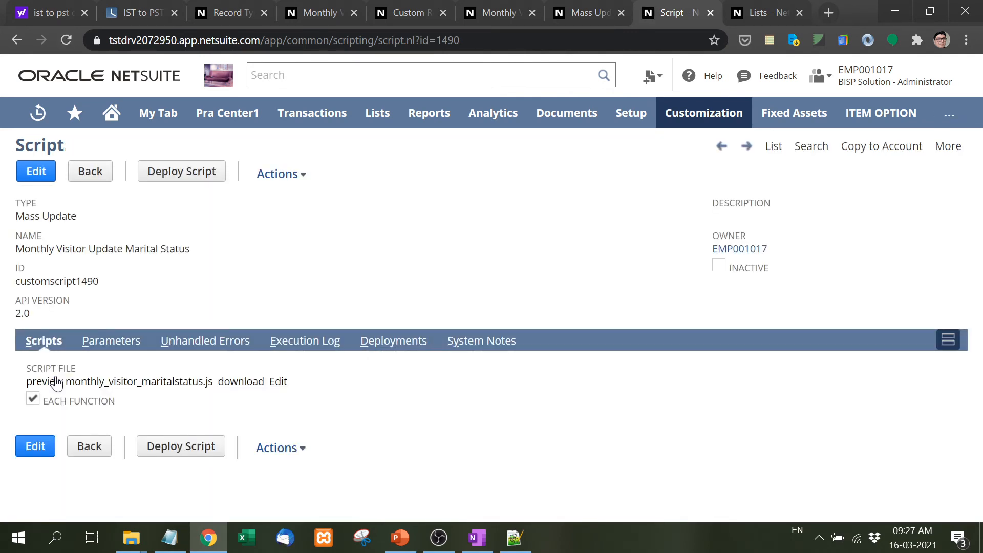
click(384, 343)
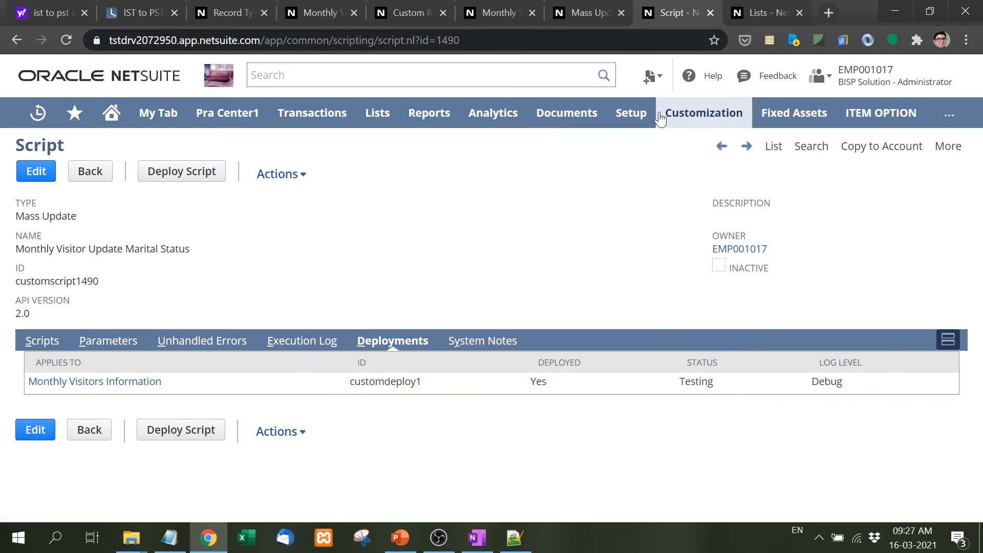
Reopen the Monthly Visitor Update Marital Status mass update in a new browser tab and examine its schedule options.
click(467, 13)
click(584, 13)
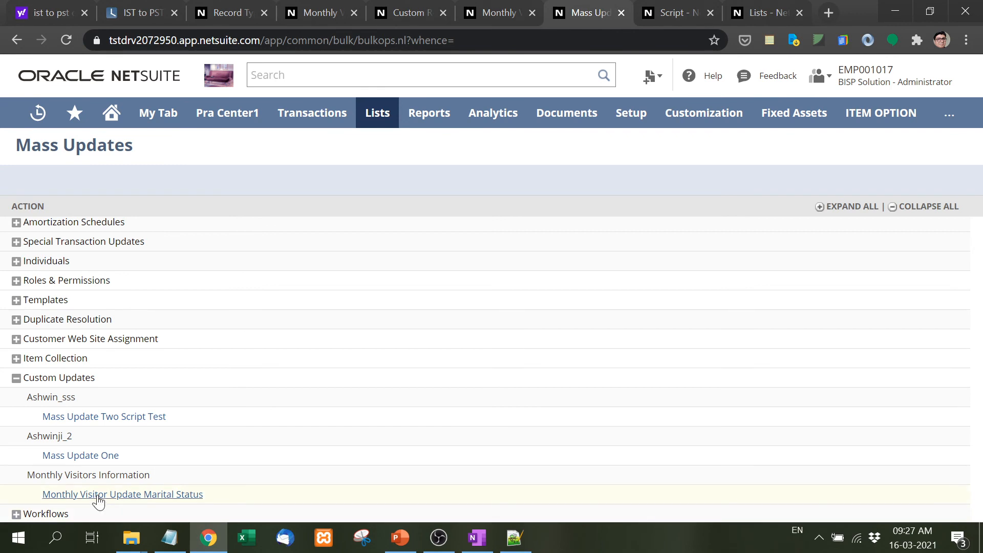
ctrl+click(99, 498)
click(609, 16)
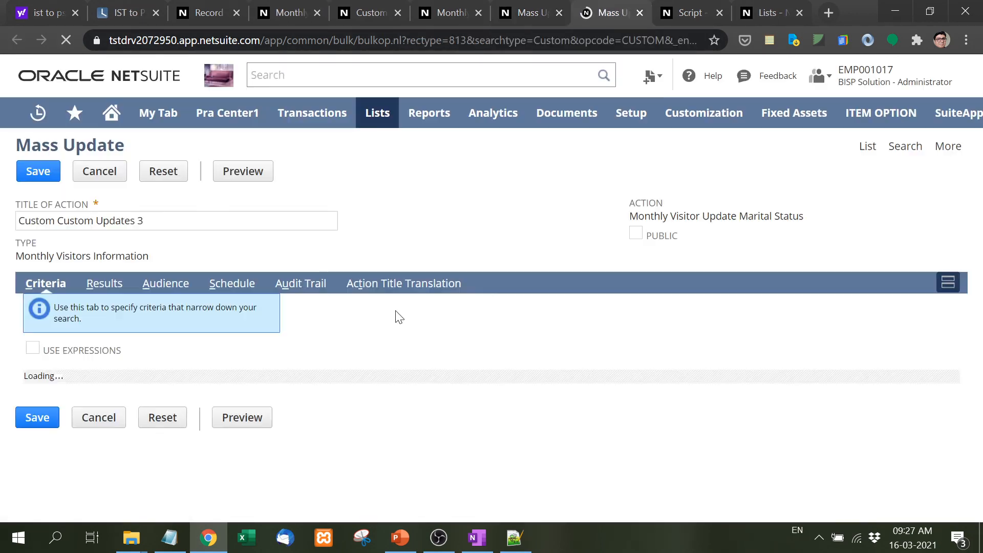
click(216, 286)
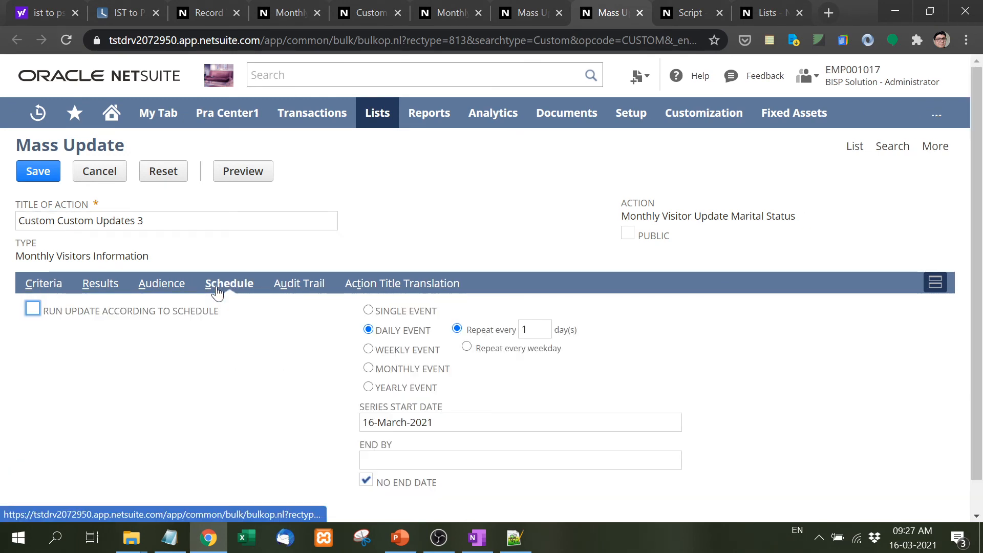
scroll(246, 418, down, 1)
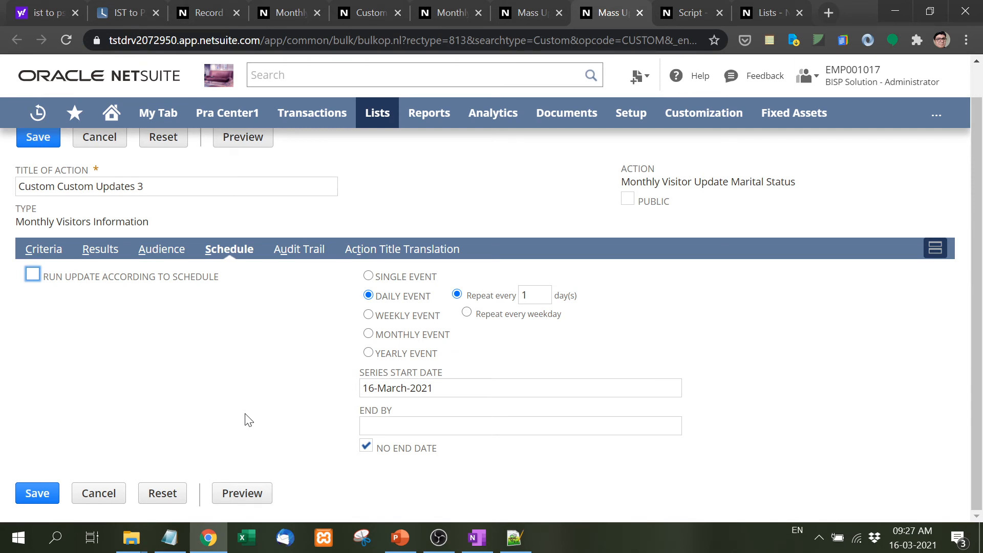
scroll(248, 419, up, 1)
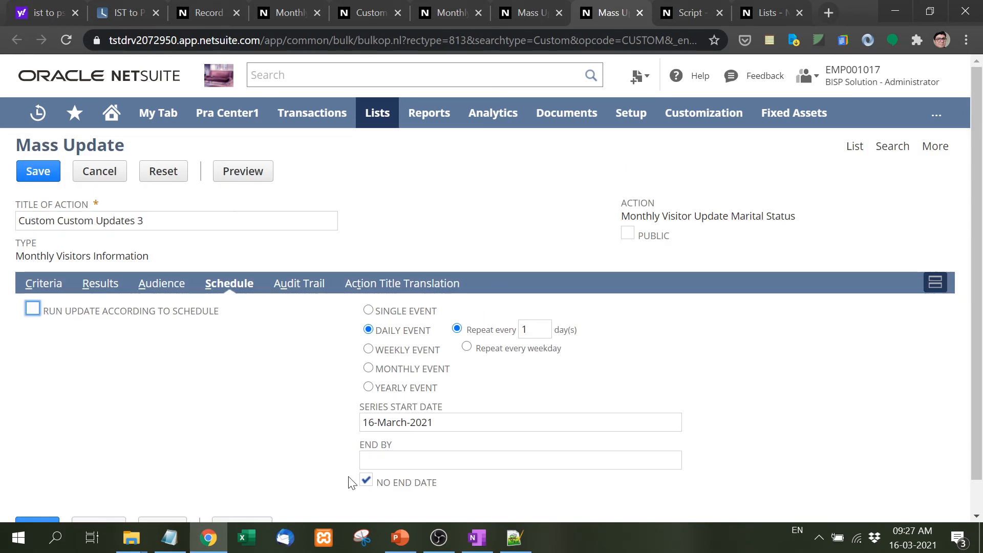
Switch to PowerPoint, show the "What is Mass Updates ?" slide full screen and end the slide show.
click(405, 542)
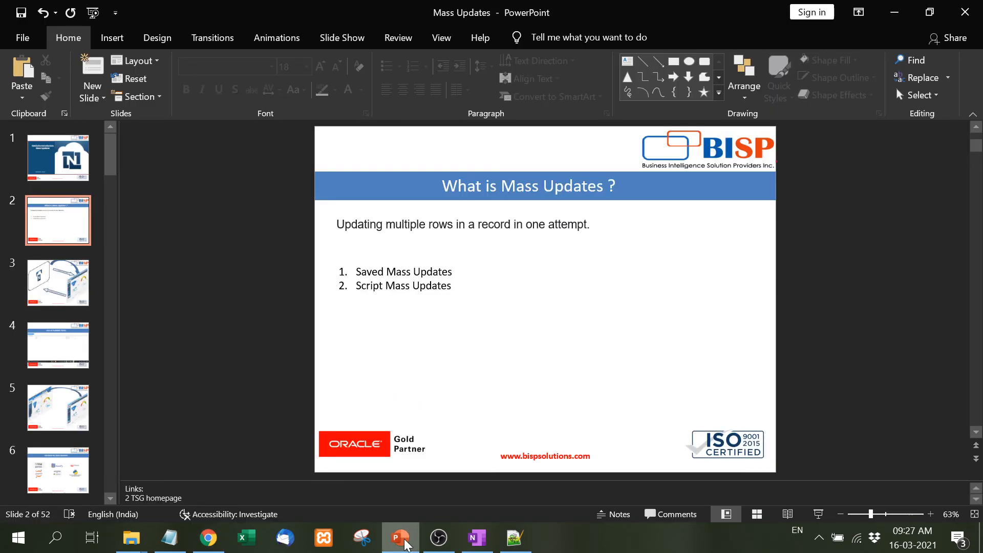
key(shift+F5)
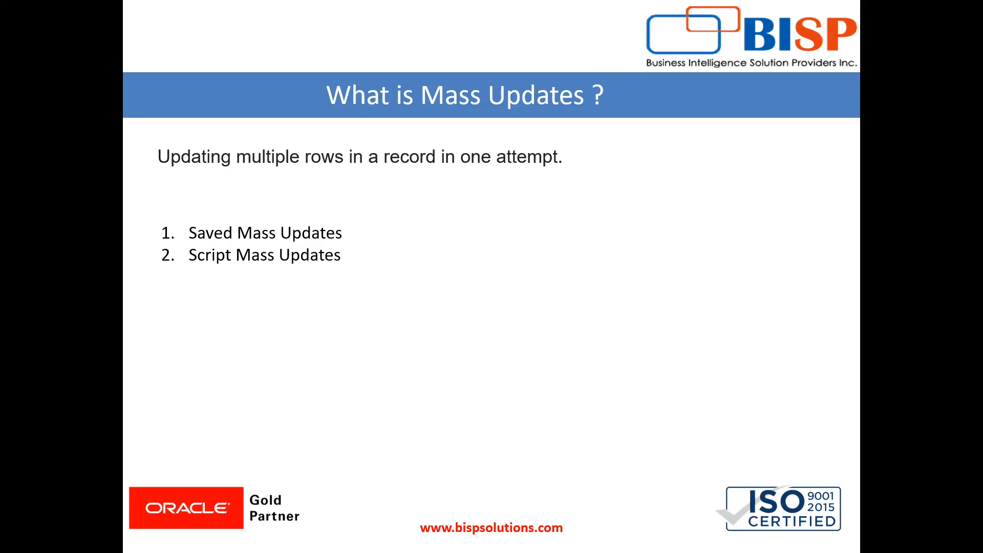
key(Escape)
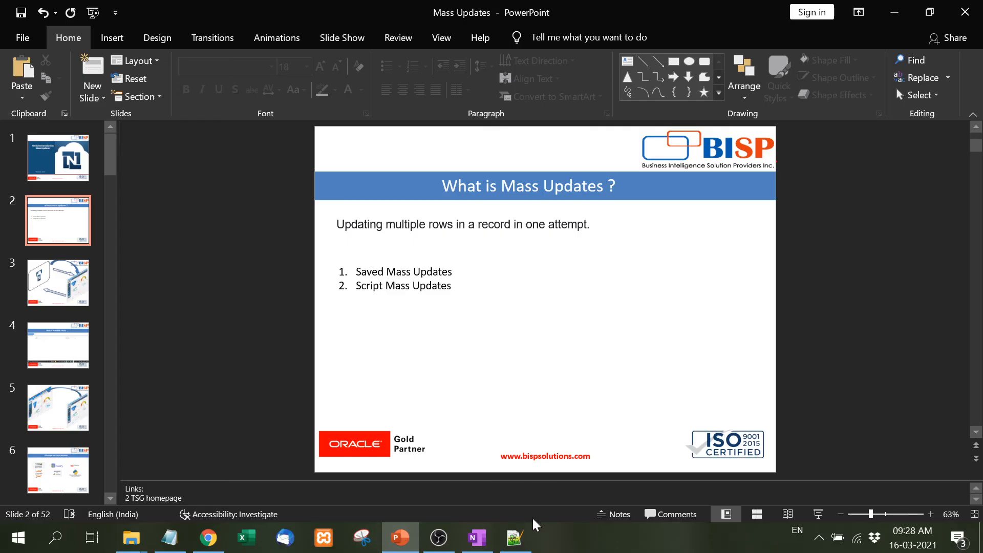
Switch to Notepad++ and review the setValue line in monthly_visitor_info_maritalstatus.js, including its field ID and value arguments.
click(515, 537)
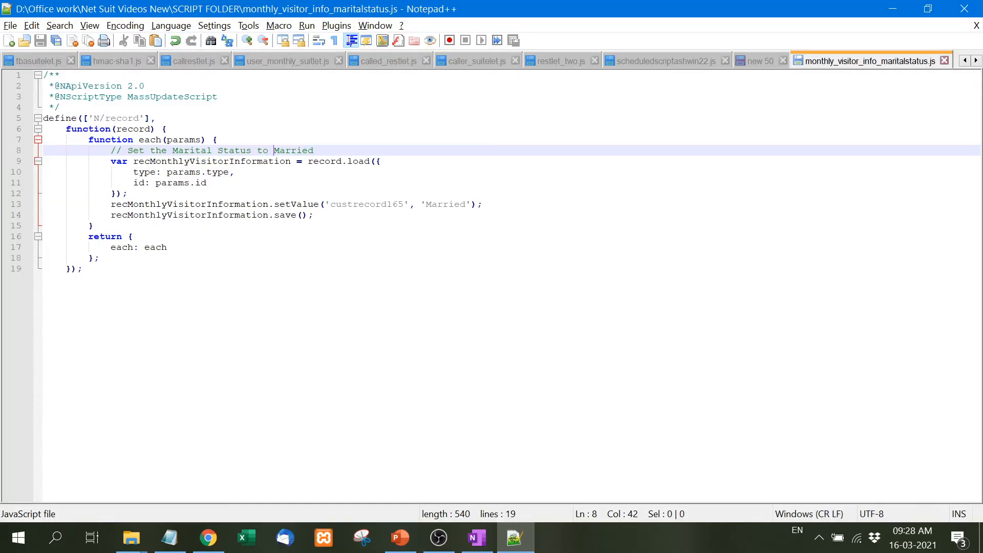
click(94, 225)
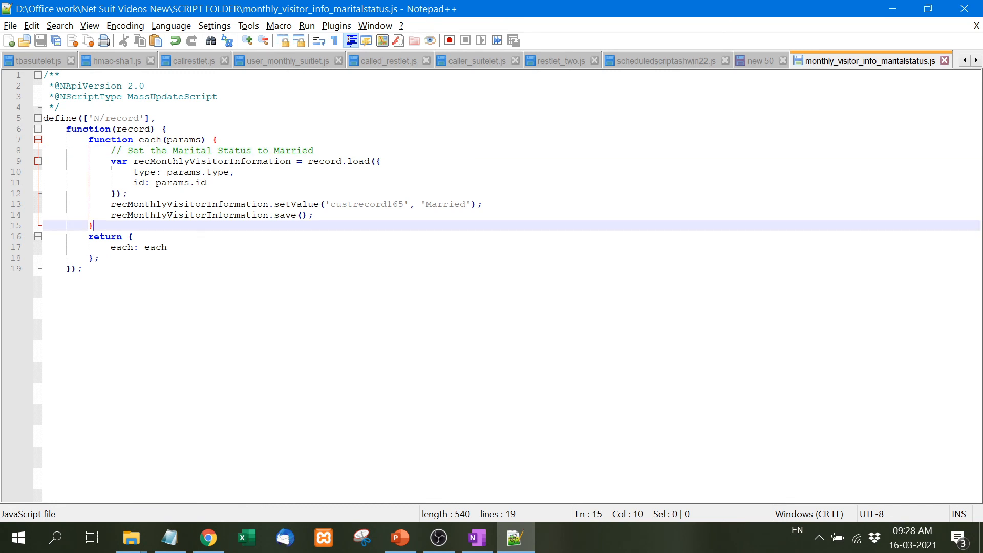
double_click(302, 206)
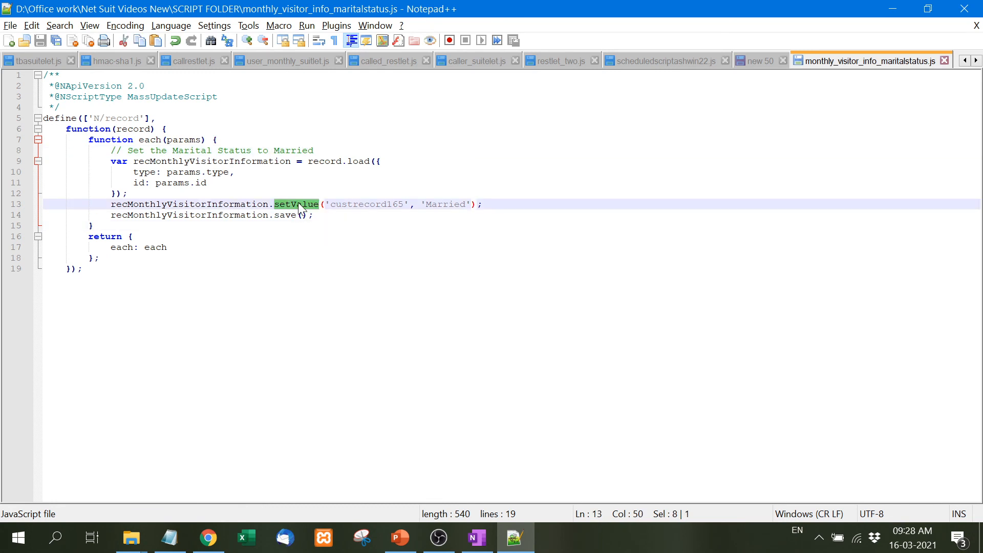
double_click(366, 205)
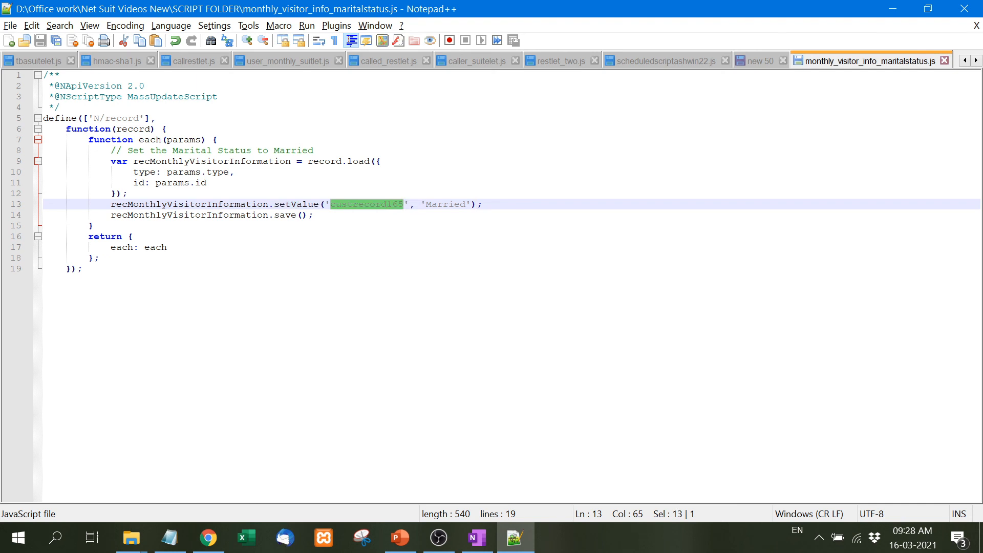
click(444, 205)
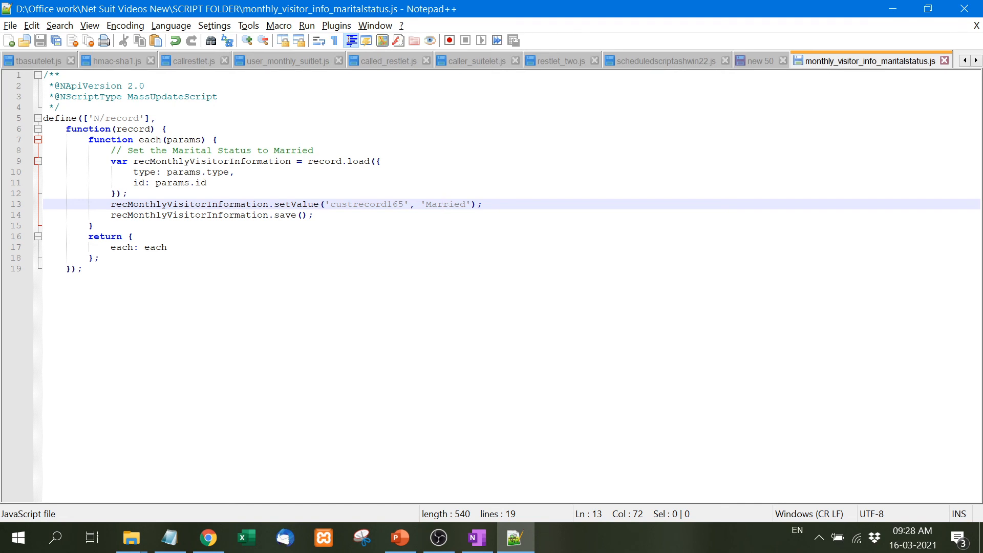
Return to PowerPoint and start the slide show from the "What is Mass Updates ?" slide.
click(402, 544)
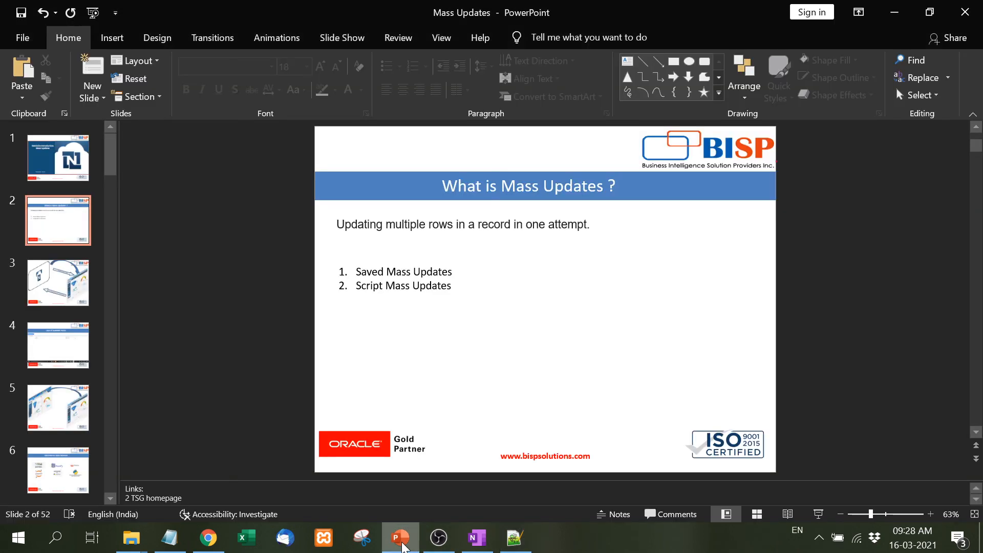
key(shift+F5)
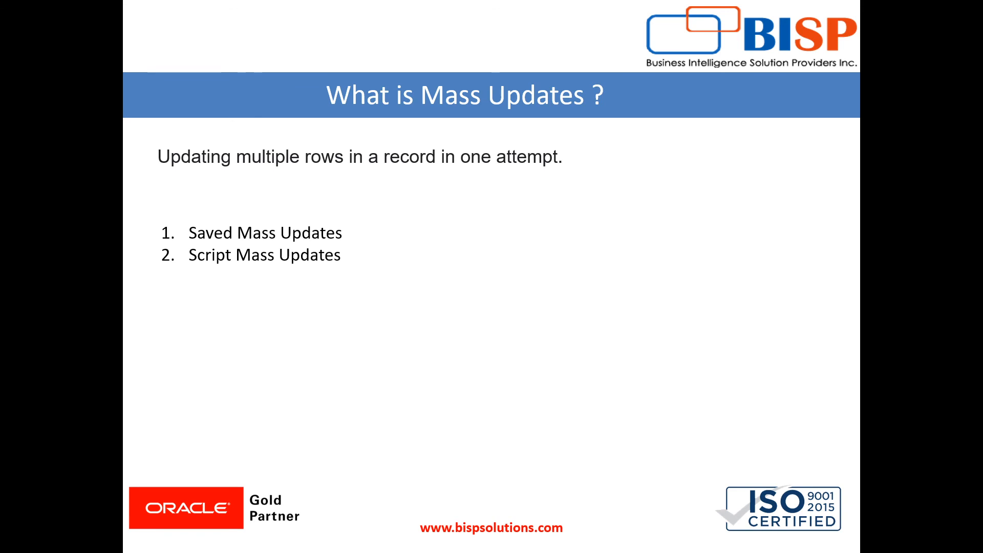